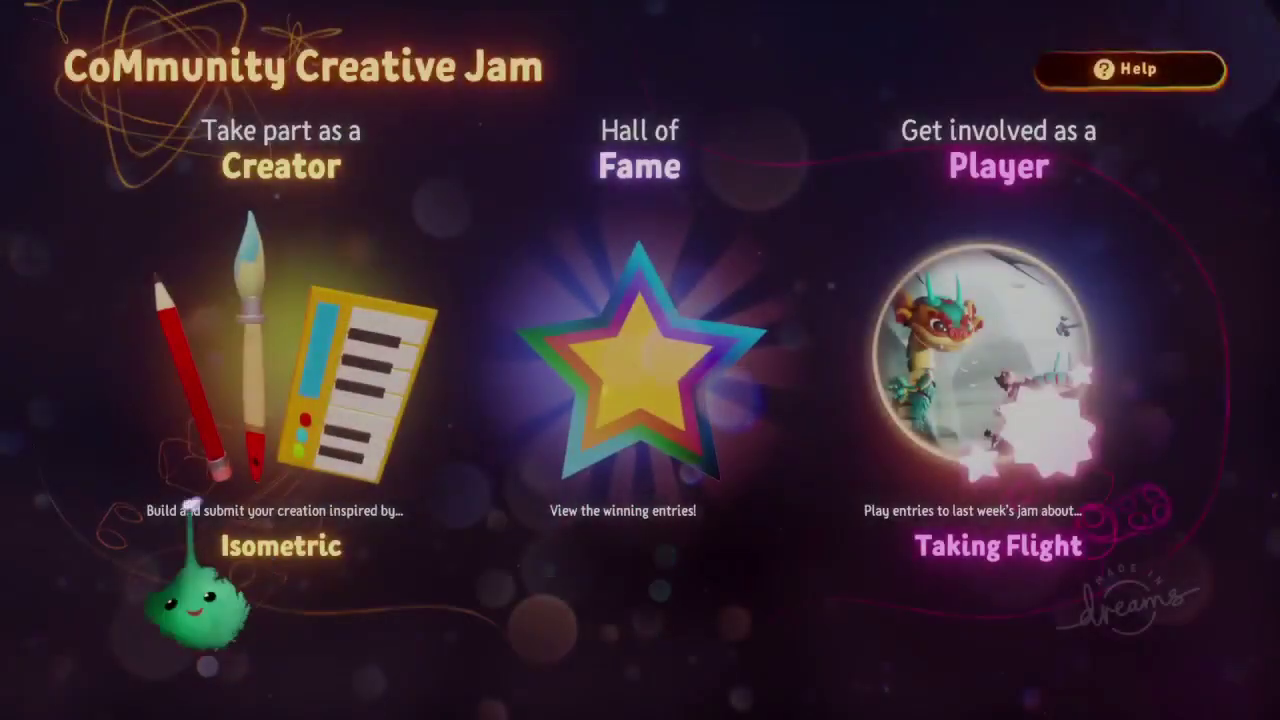
Open the Isometric Scenes kit from the CoMmunity Element Kits in DreamShaping
{"action": "left_click", "coordinate": [298, 604]}
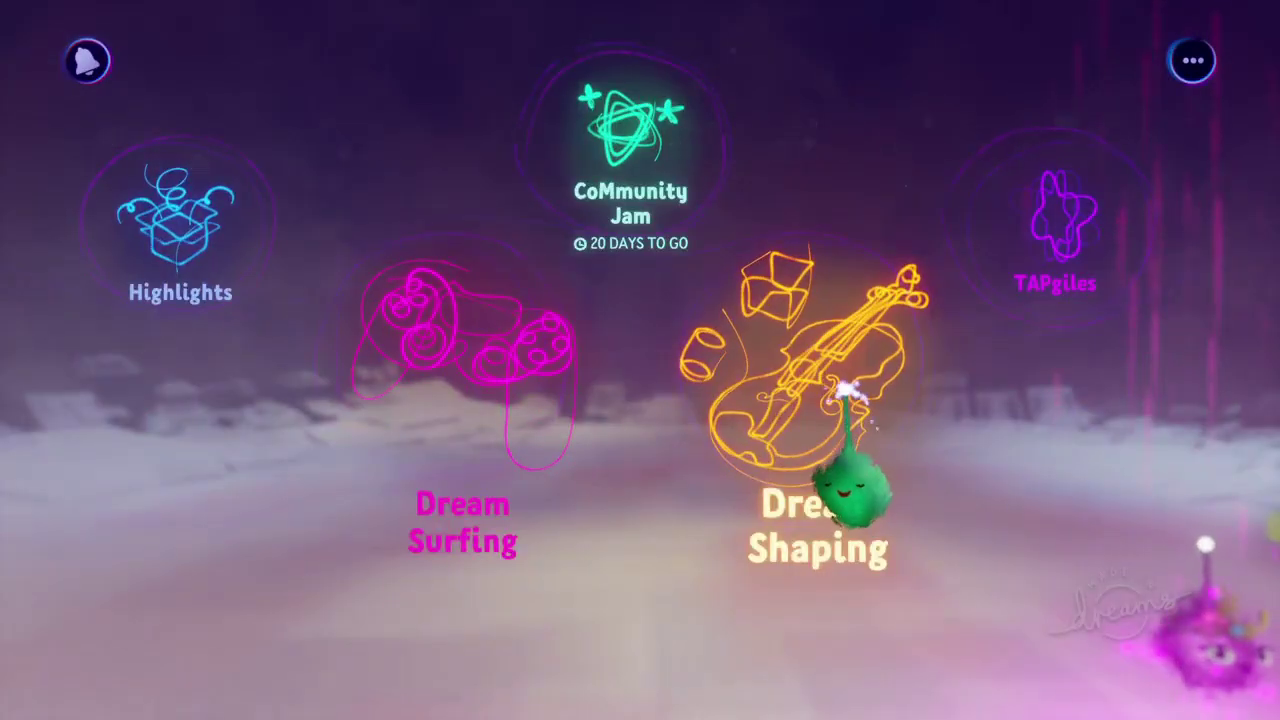
{"action": "left_click", "coordinate": [848, 388]}
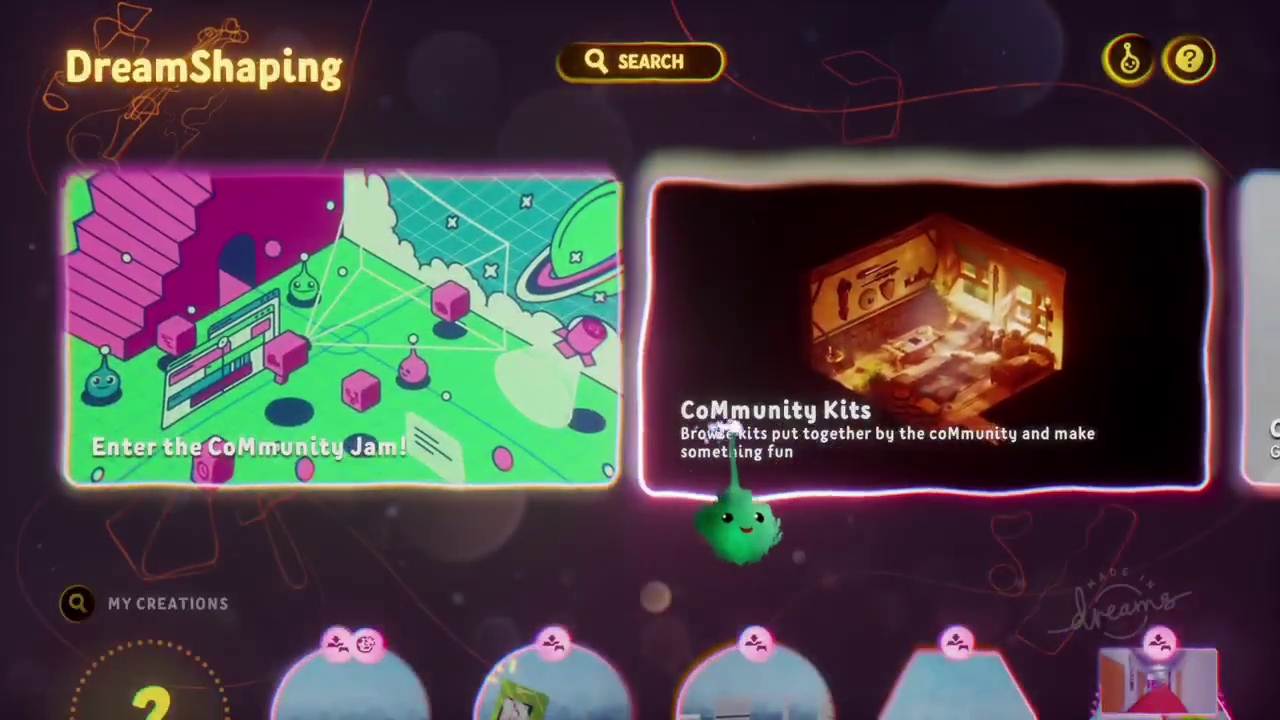
{"action": "left_click", "coordinate": [871, 391]}
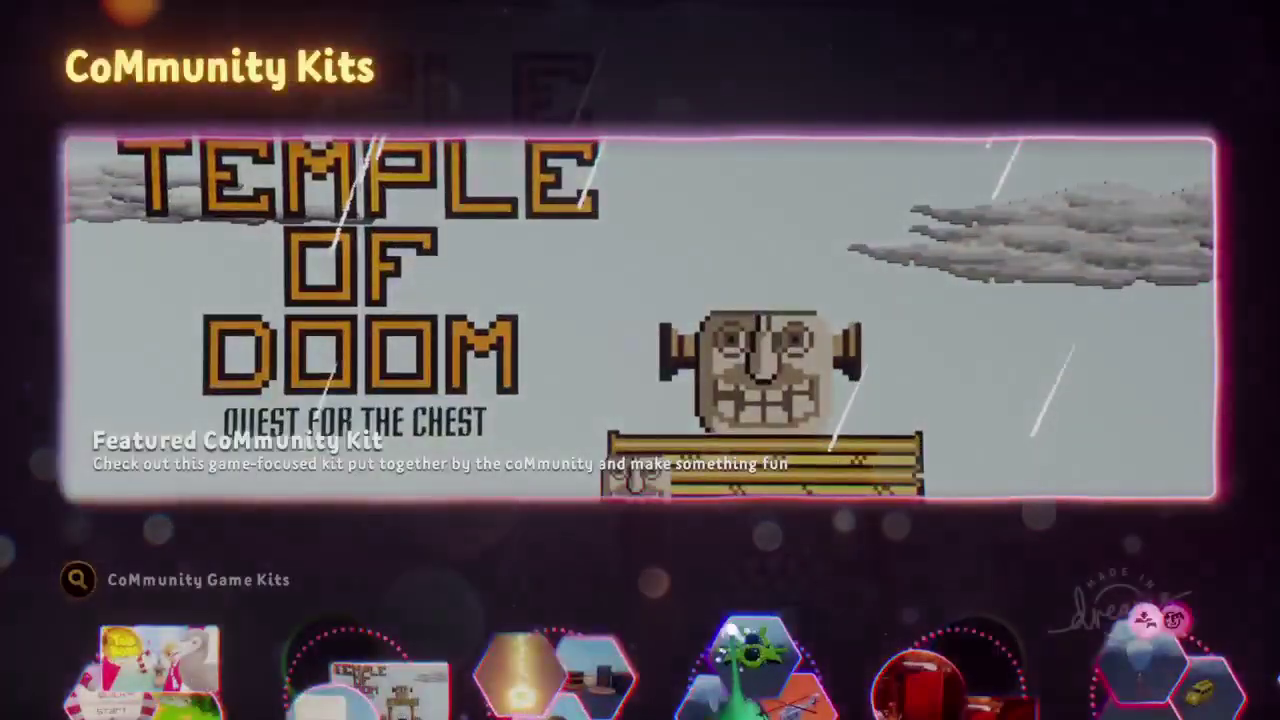
{"action": "scroll", "coordinate": [732, 632], "scroll_direction": "down", "scroll_amount": 7}
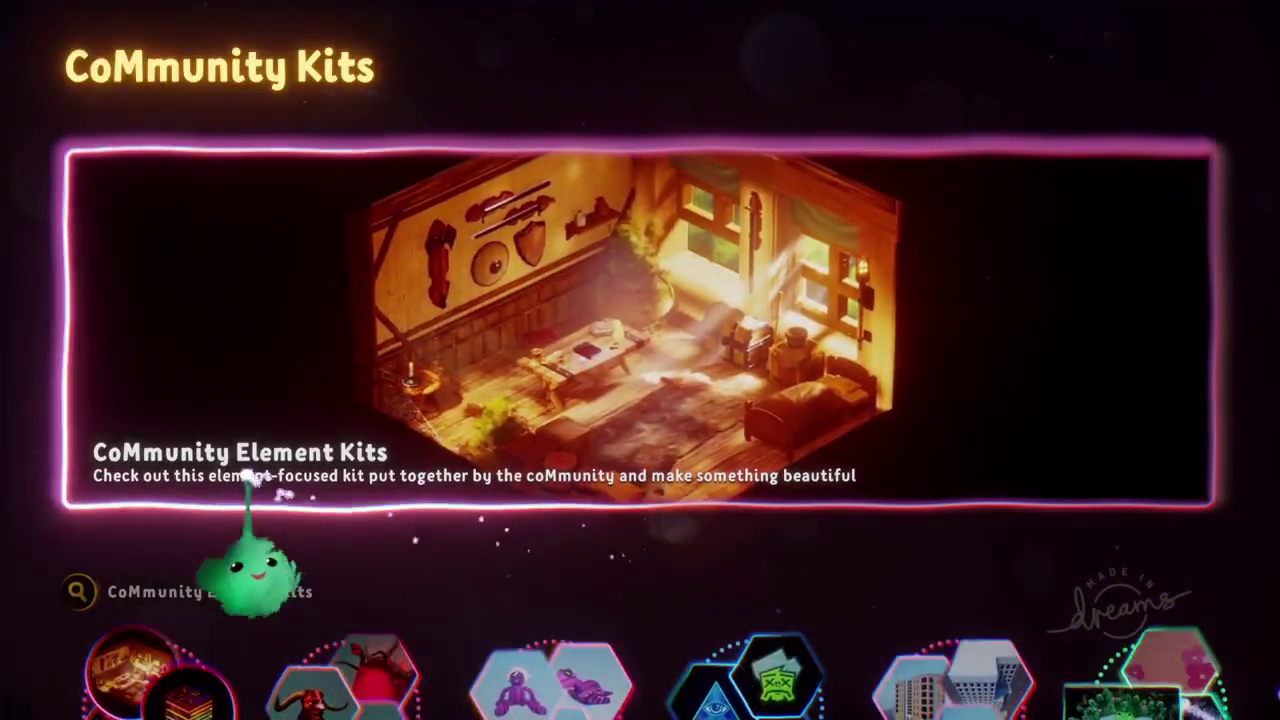
{"action": "scroll", "coordinate": [471, 391], "scroll_direction": "down", "scroll_amount": 3}
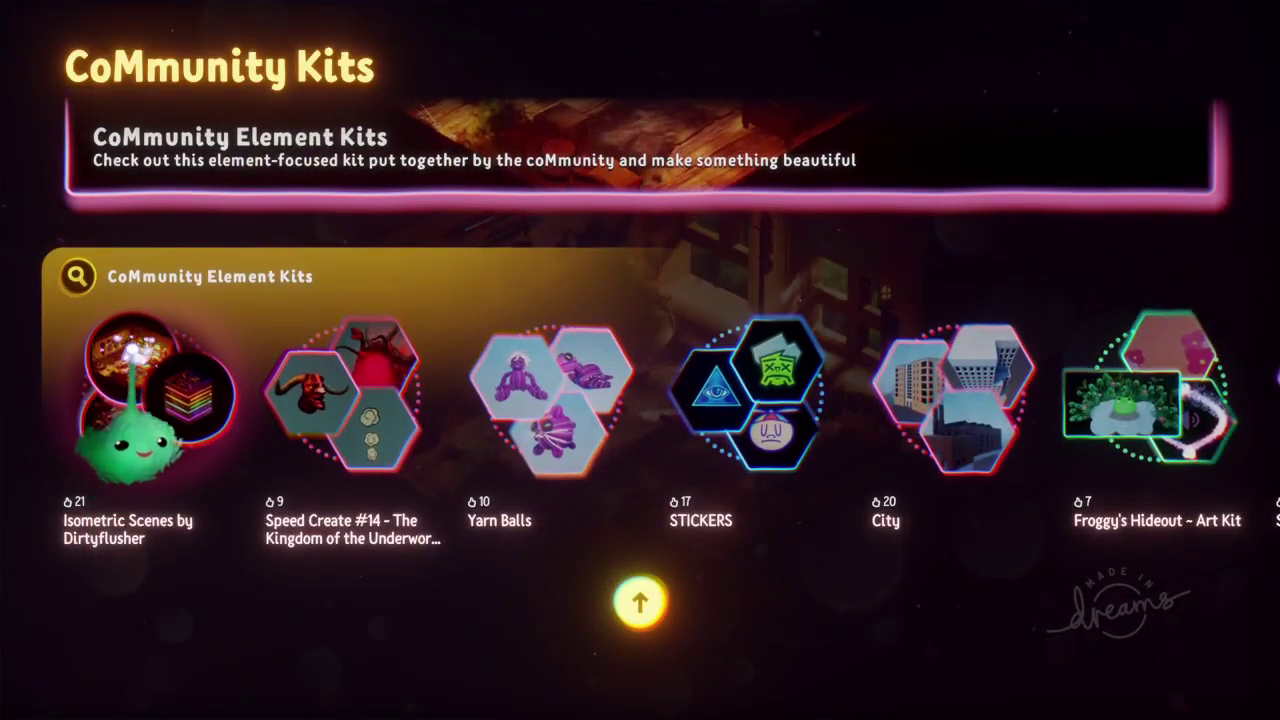
{"action": "left_click", "coordinate": [133, 352]}
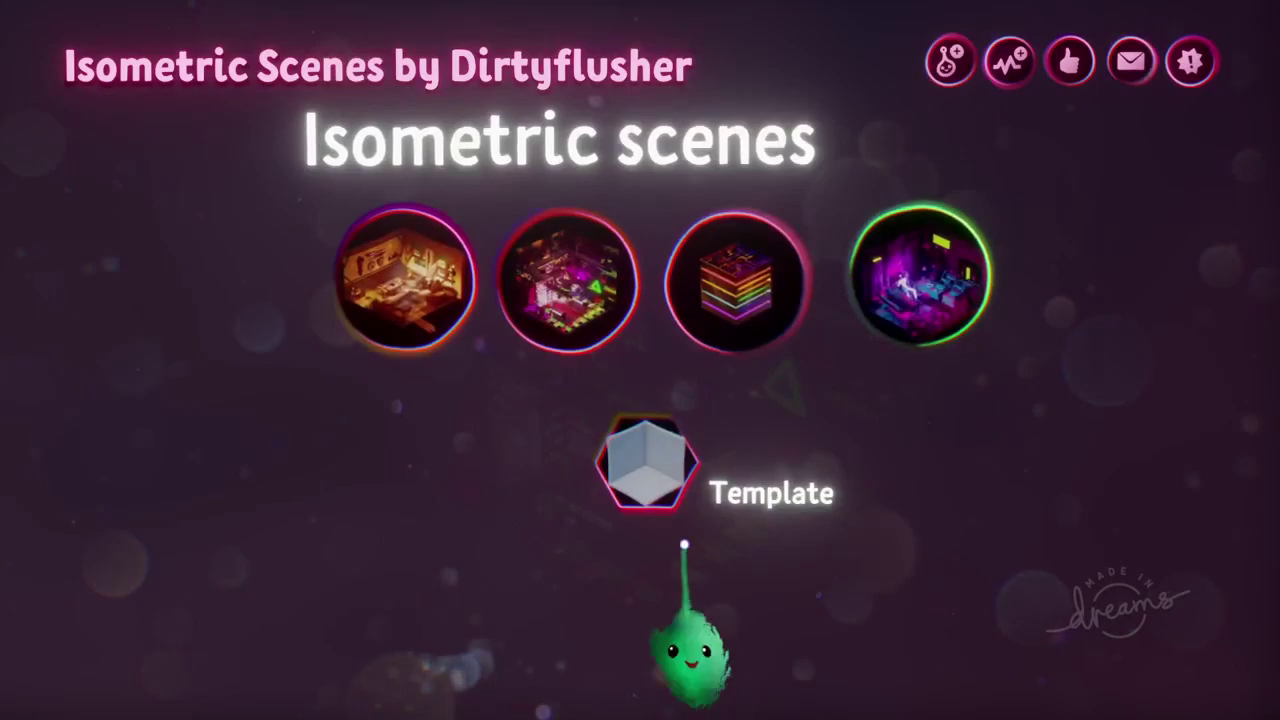
View the Fantasy study and Neon workshop isometric scenes from the kit
{"action": "left_click", "coordinate": [395, 310]}
{"action": "left_click", "coordinate": [660, 572]}
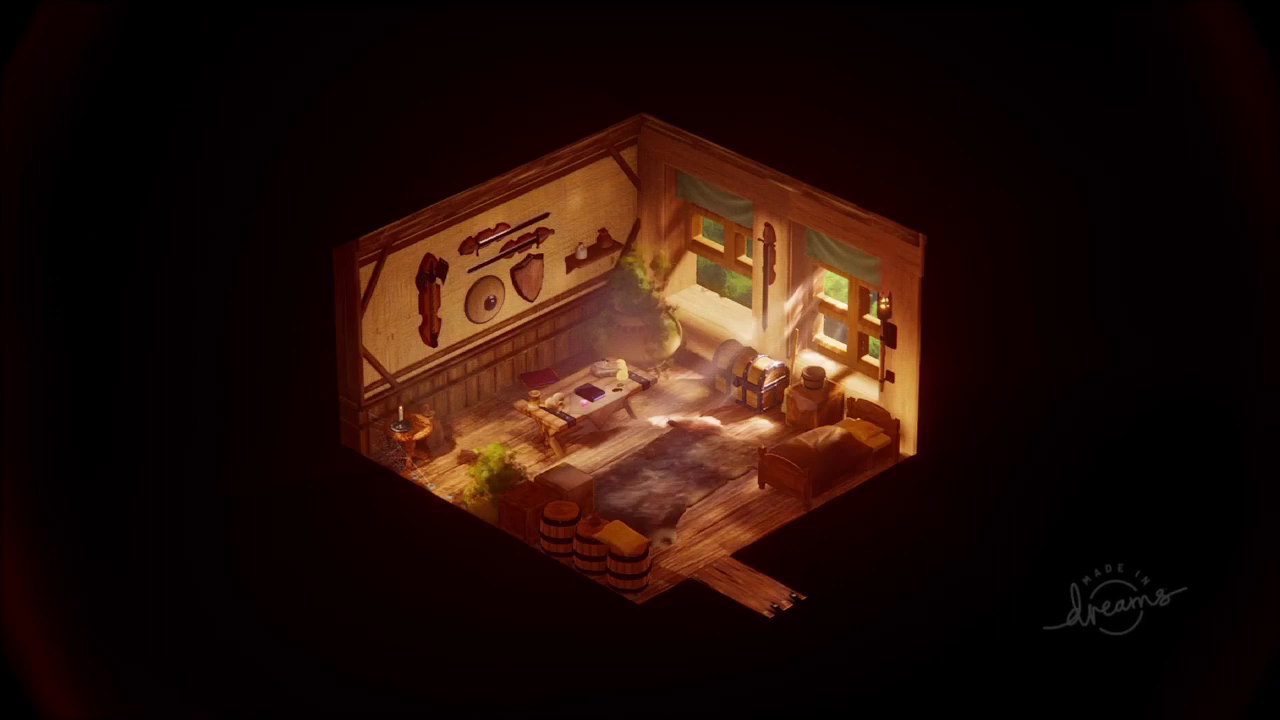
{"action": "key", "text": "Escape"}
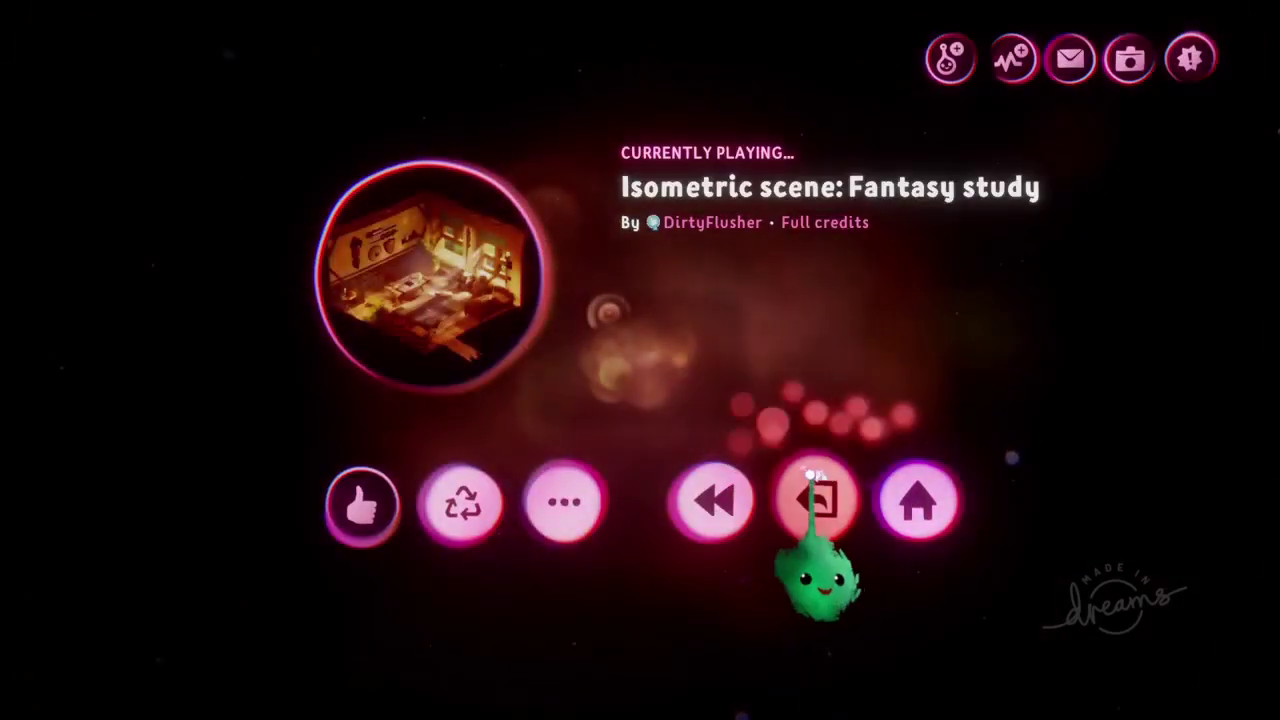
{"action": "left_click", "coordinate": [814, 480]}
{"action": "key", "text": "Escape"}
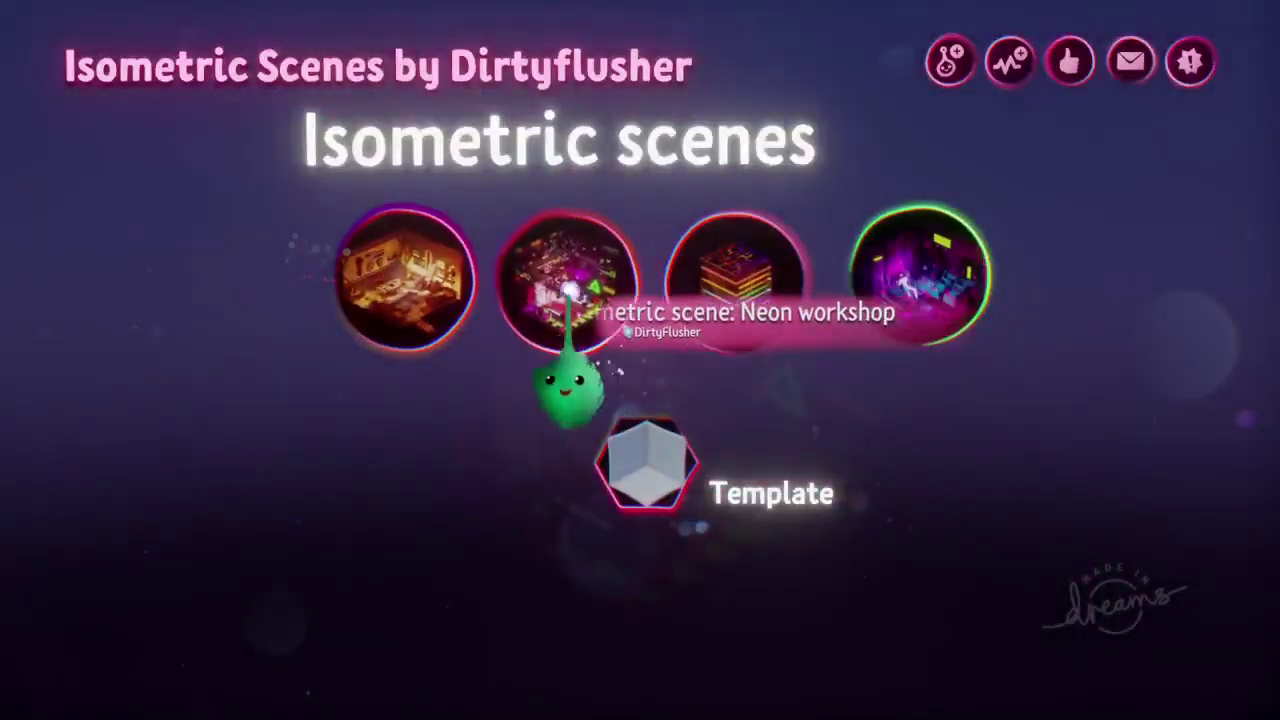
{"action": "left_click", "coordinate": [575, 300]}
{"action": "left_click", "coordinate": [640, 568]}
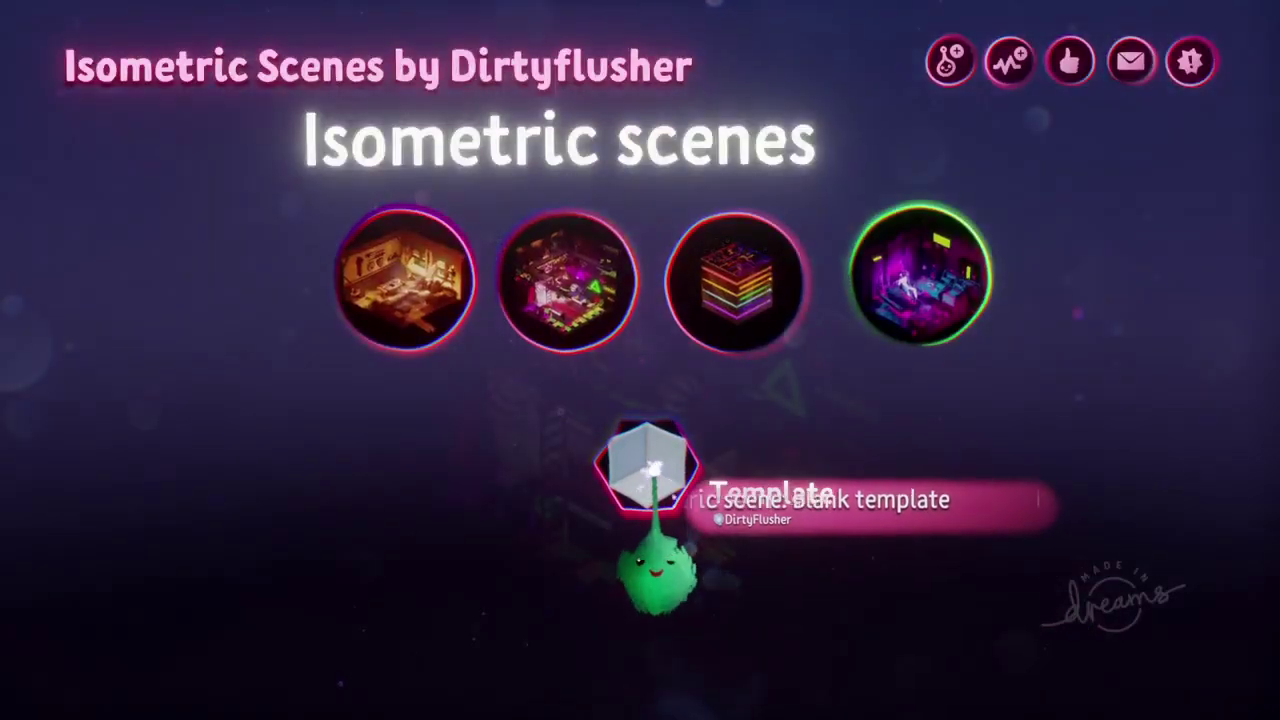
Open the kit's blank isometric template for editing and examine its two-walled room from several angles
{"action": "left_click", "coordinate": [650, 468]}
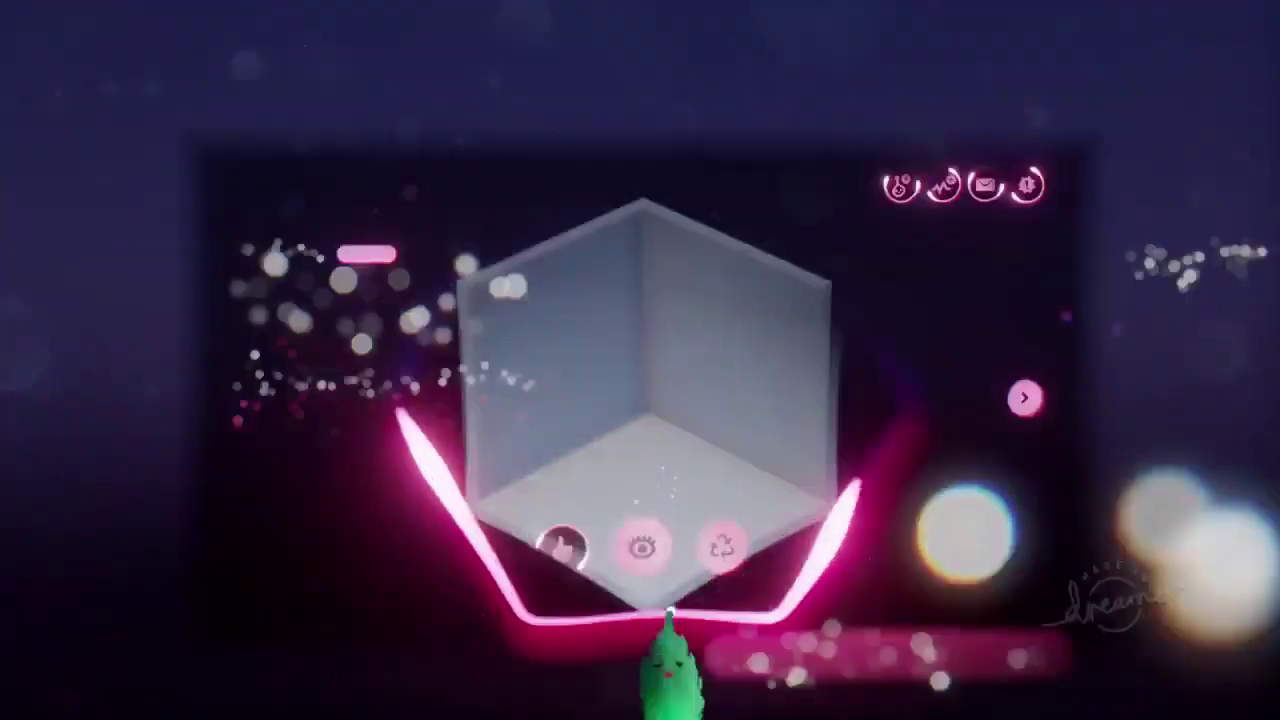
{"action": "left_click", "coordinate": [752, 570]}
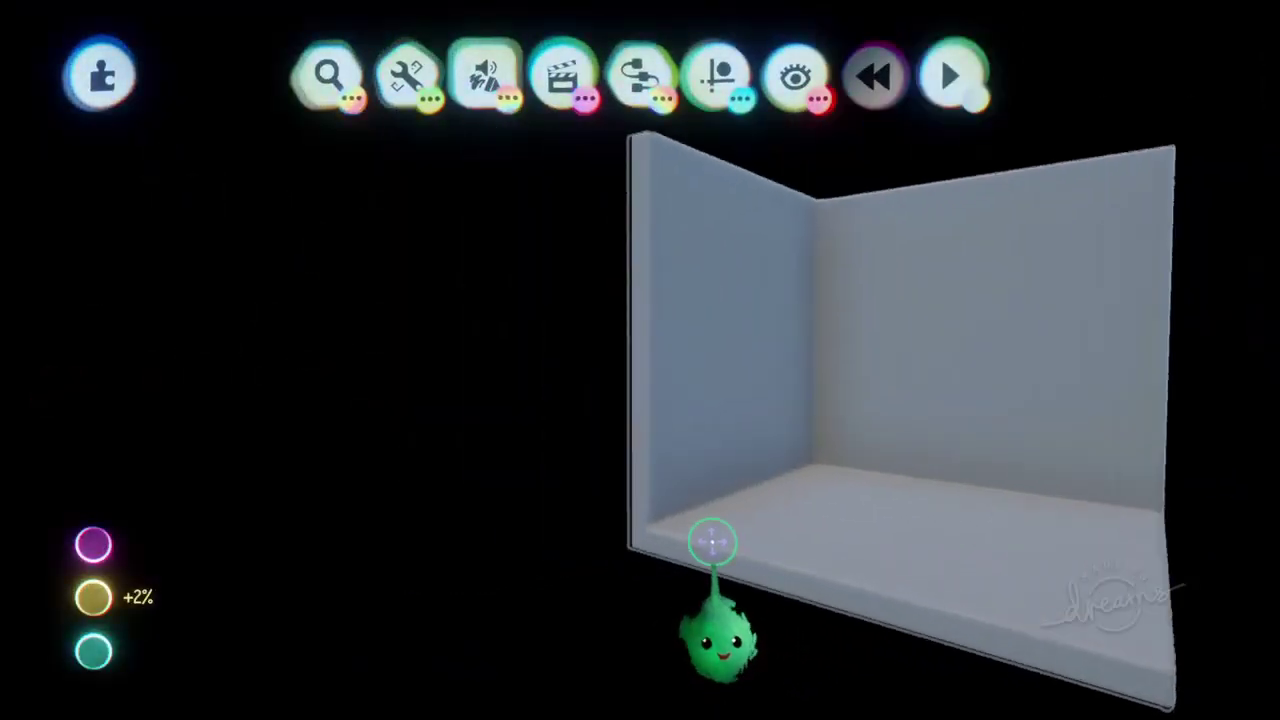
{"action": "middle_click_drag", "start_coordinate": [712, 542], "coordinate": [700, 537]}
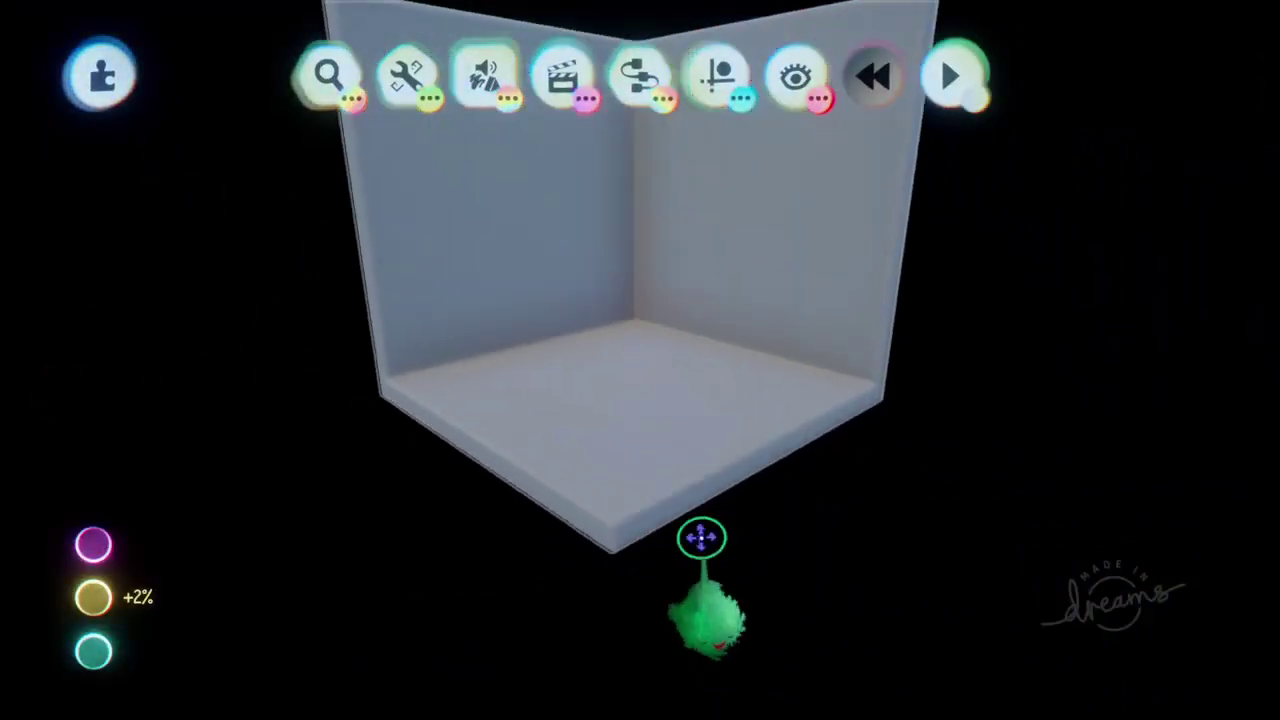
{"action": "middle_click_drag", "start_coordinate": [674, 486], "coordinate": [646, 548]}
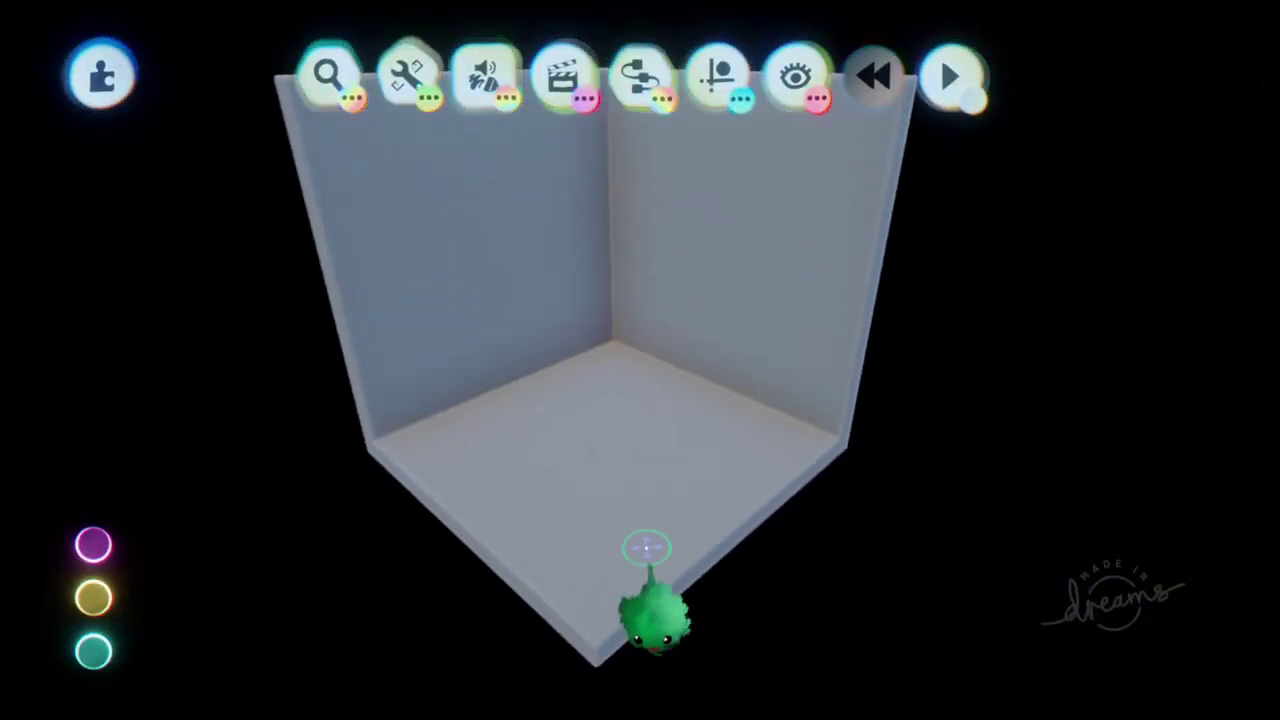
{"action": "middle_click_drag", "start_coordinate": [588, 451], "coordinate": [788, 489]}
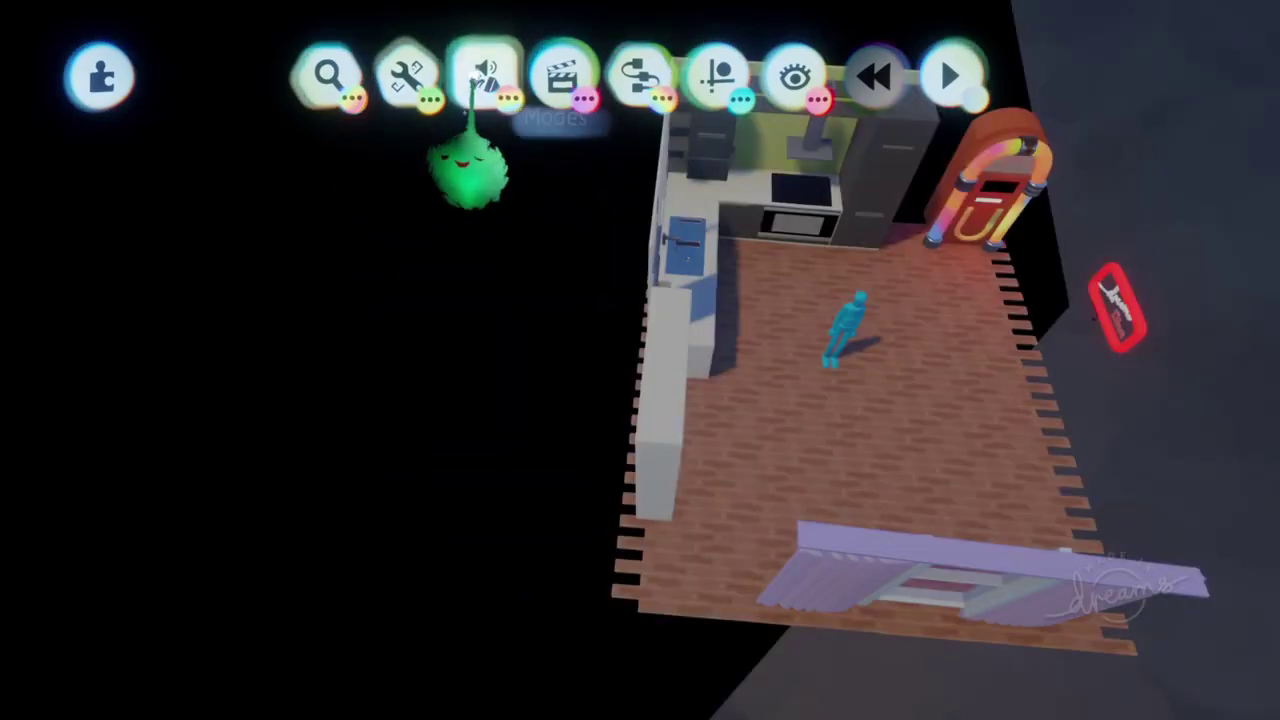
Create a large cube beside the kitchen set and frame it corner-on from above
{"action": "left_click", "coordinate": [328, 155]}
{"action": "left_click", "coordinate": [357, 400]}
{"action": "key", "text": "Escape"}
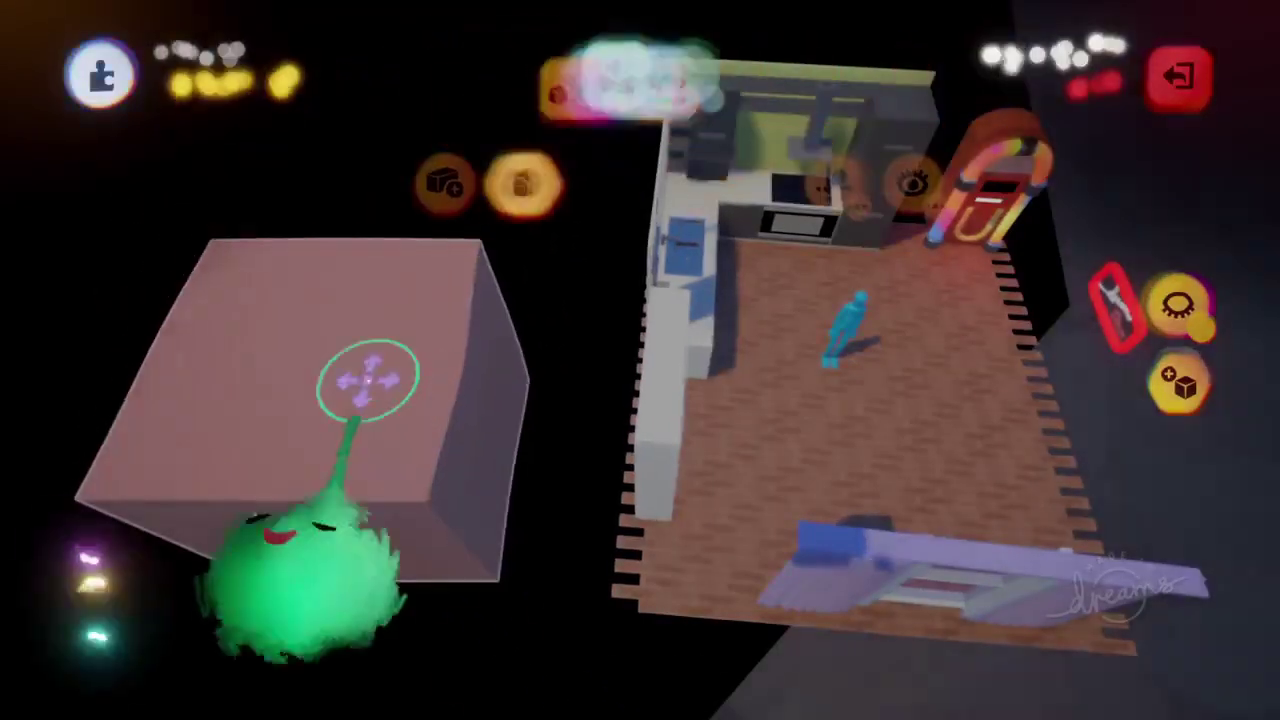
{"action": "middle_click_drag", "start_coordinate": [360, 434], "coordinate": [514, 586]}
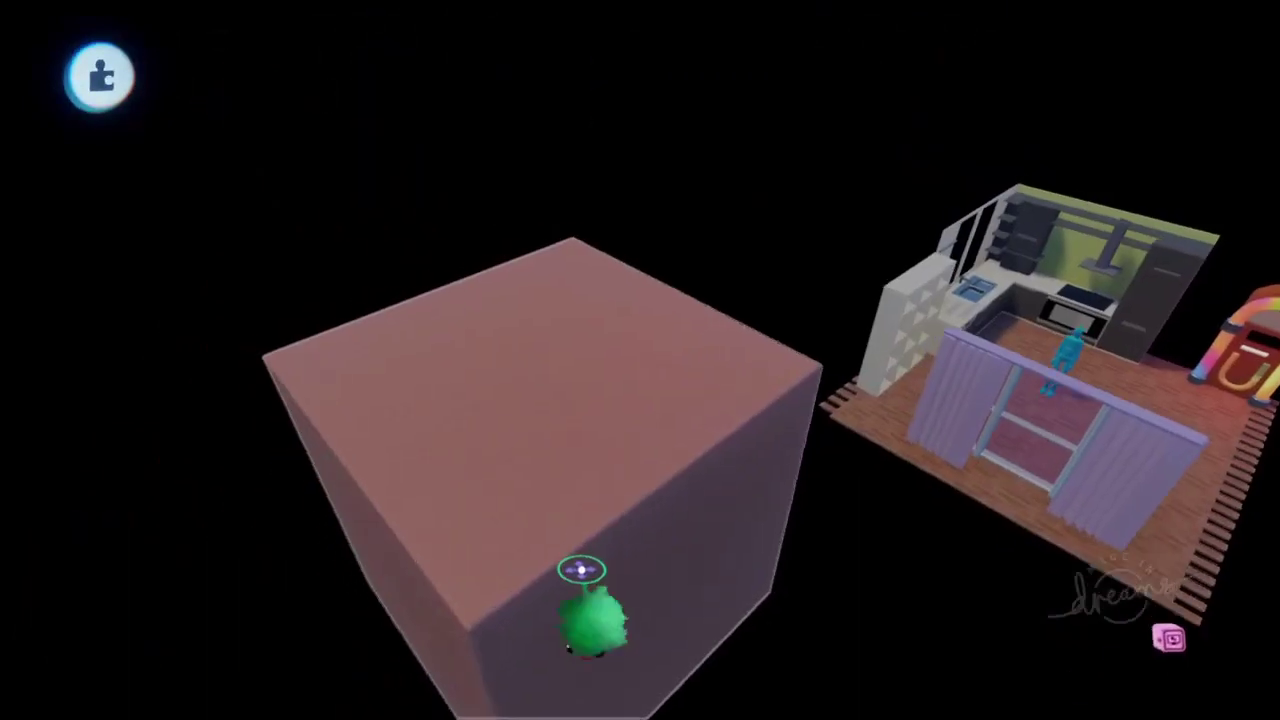
{"action": "middle_click_drag", "start_coordinate": [580, 569], "coordinate": [646, 523]}
{"action": "left_click_drag", "start_coordinate": [584, 405], "coordinate": [564, 526]}
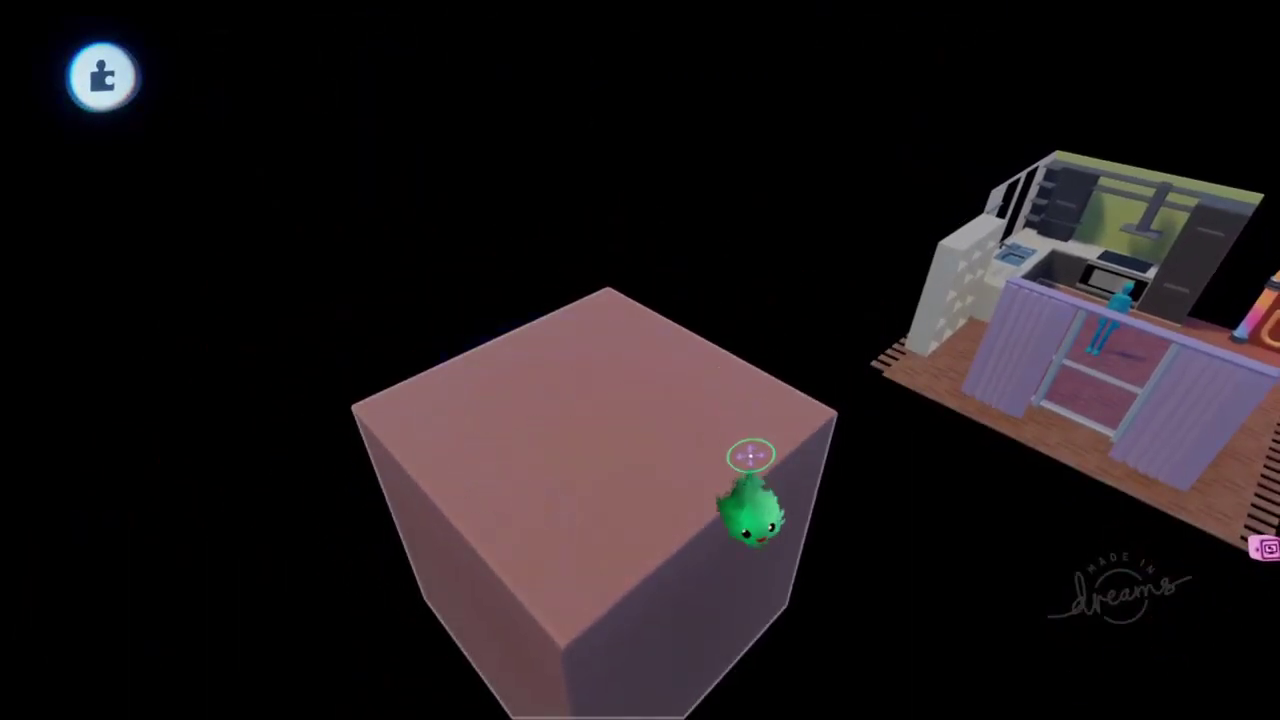
{"action": "middle_click_drag", "start_coordinate": [615, 612], "coordinate": [636, 484]}
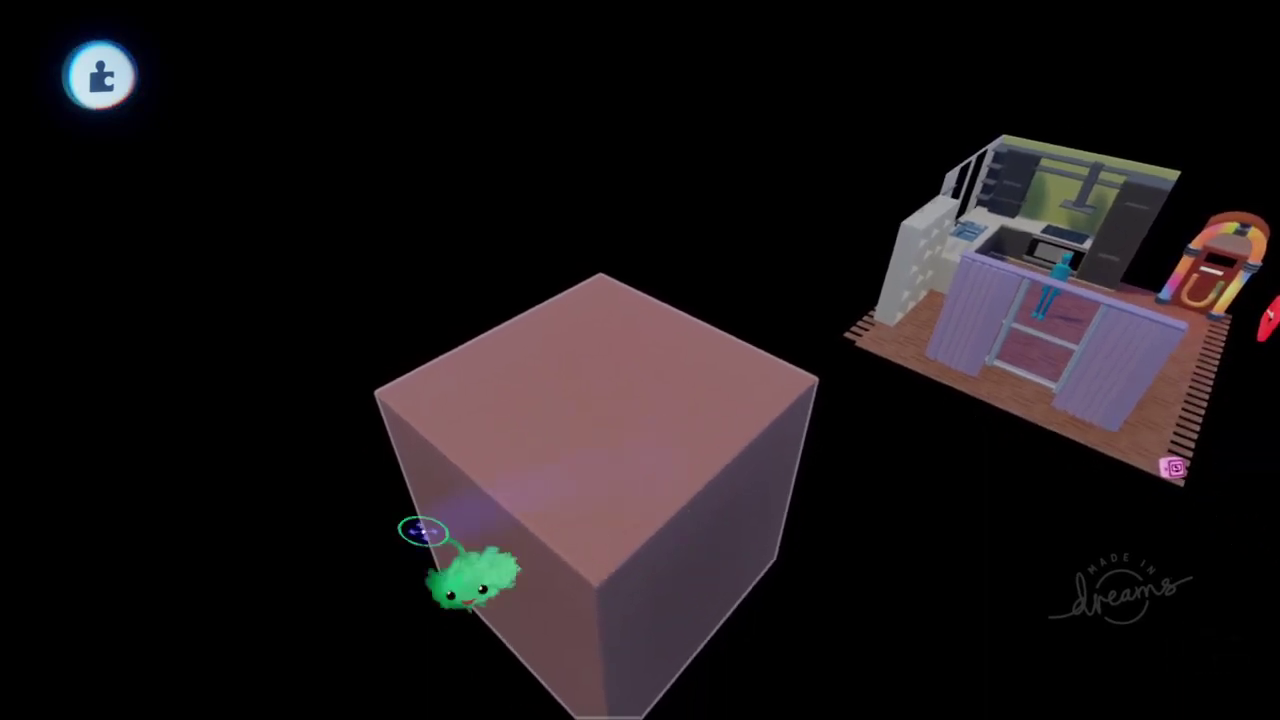
{"action": "scroll", "coordinate": [640, 260], "scroll_direction": "down", "scroll_amount": 1}
Place a Camera gadget at the current view of the cube
{"action": "mouse_move", "coordinate": [597, 109]}
{"action": "left_click", "coordinate": [641, 78]}
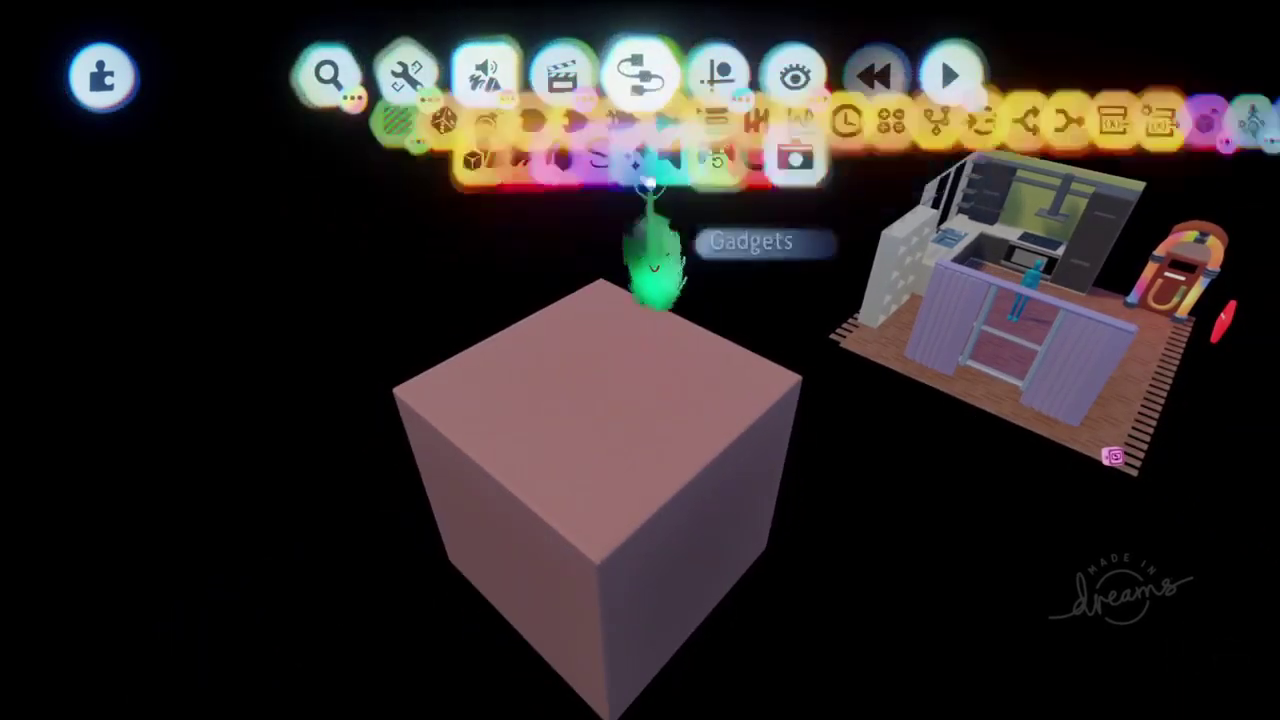
{"action": "left_click", "coordinate": [1005, 148]}
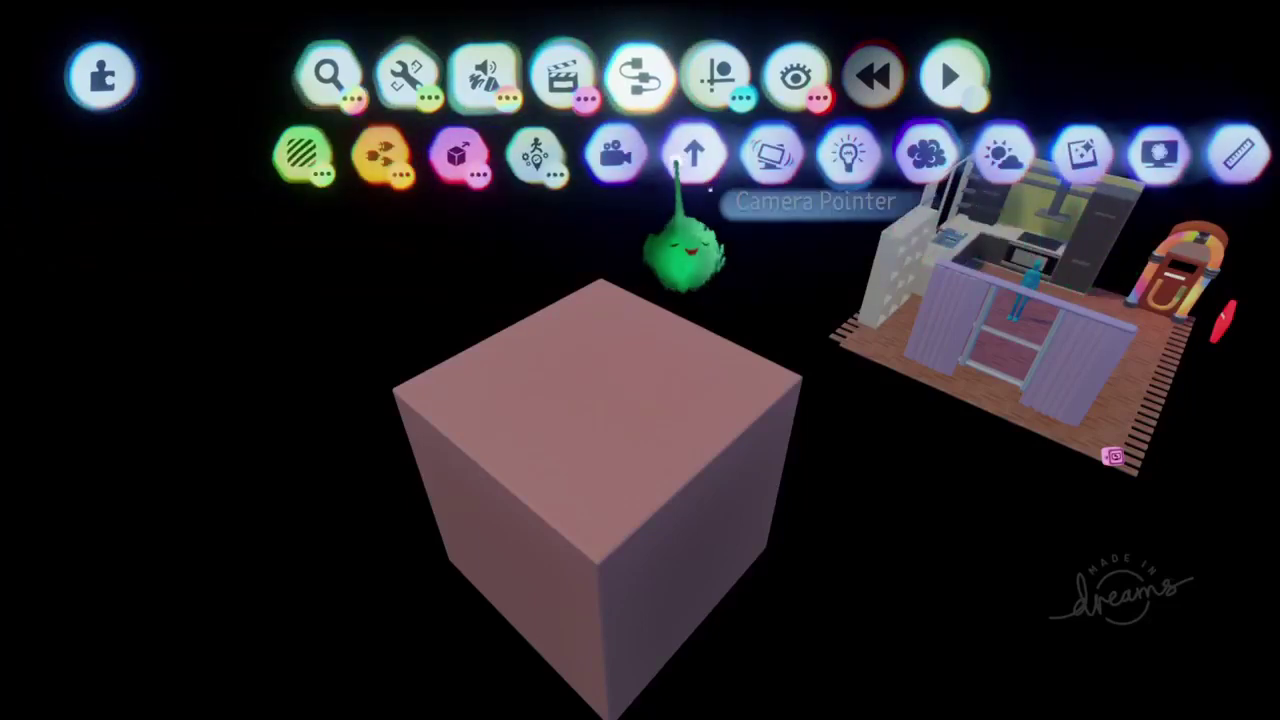
{"action": "left_click", "coordinate": [617, 158]}
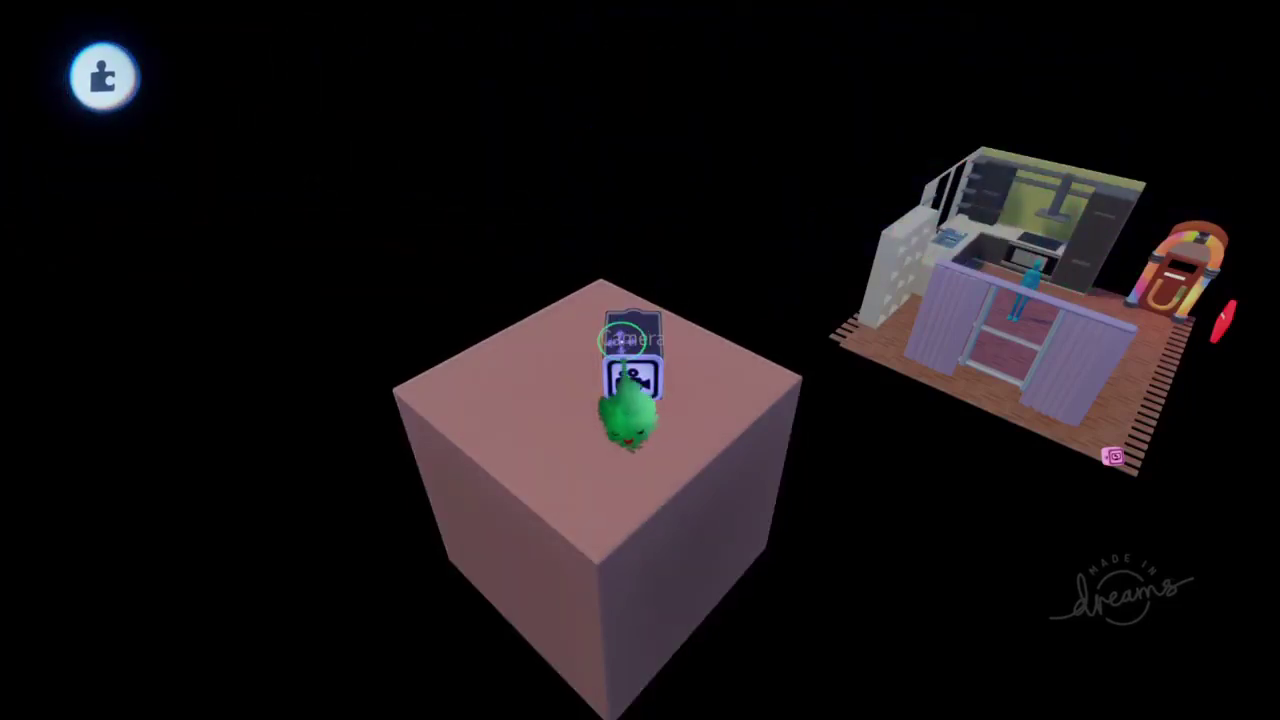
{"action": "left_click", "coordinate": [625, 370]}
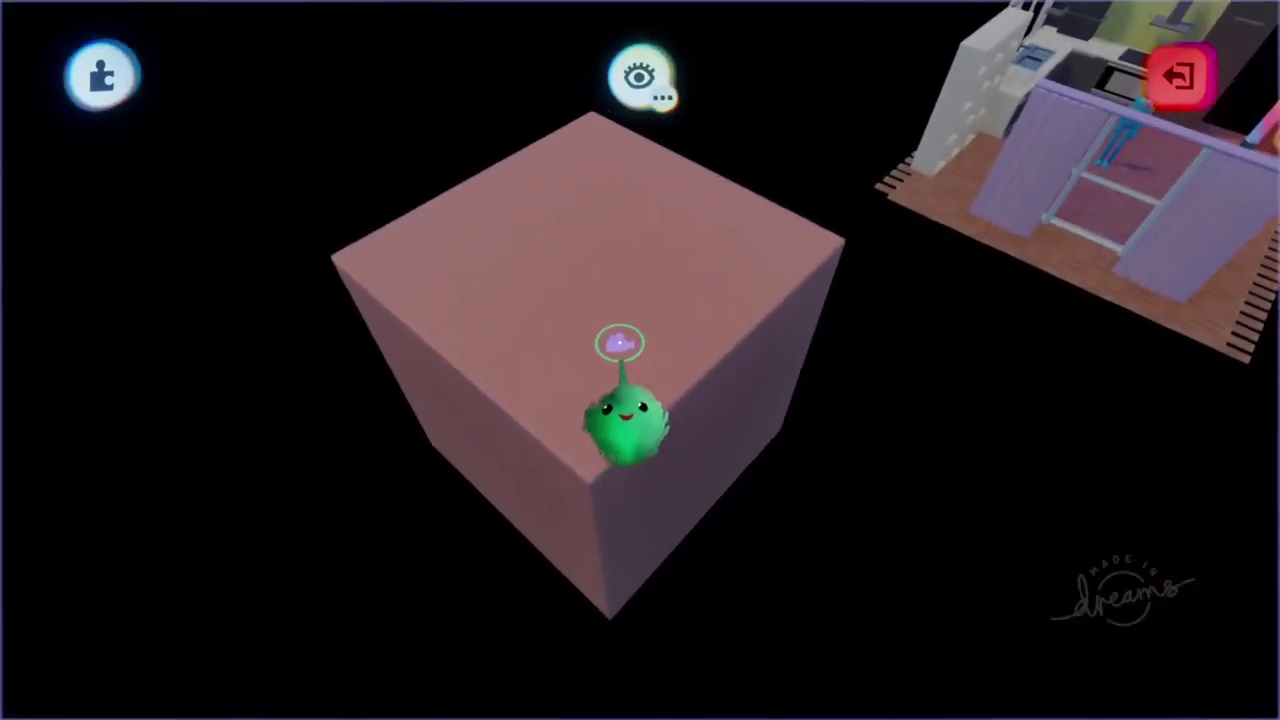
Pull the camera back and zoom in on the cube to flatten its perspective into an isometric look
{"action": "scroll", "coordinate": [632, 349], "scroll_direction": "down", "scroll_amount": 3}
{"action": "scroll", "coordinate": [704, 306], "scroll_direction": "down", "scroll_amount": 5}
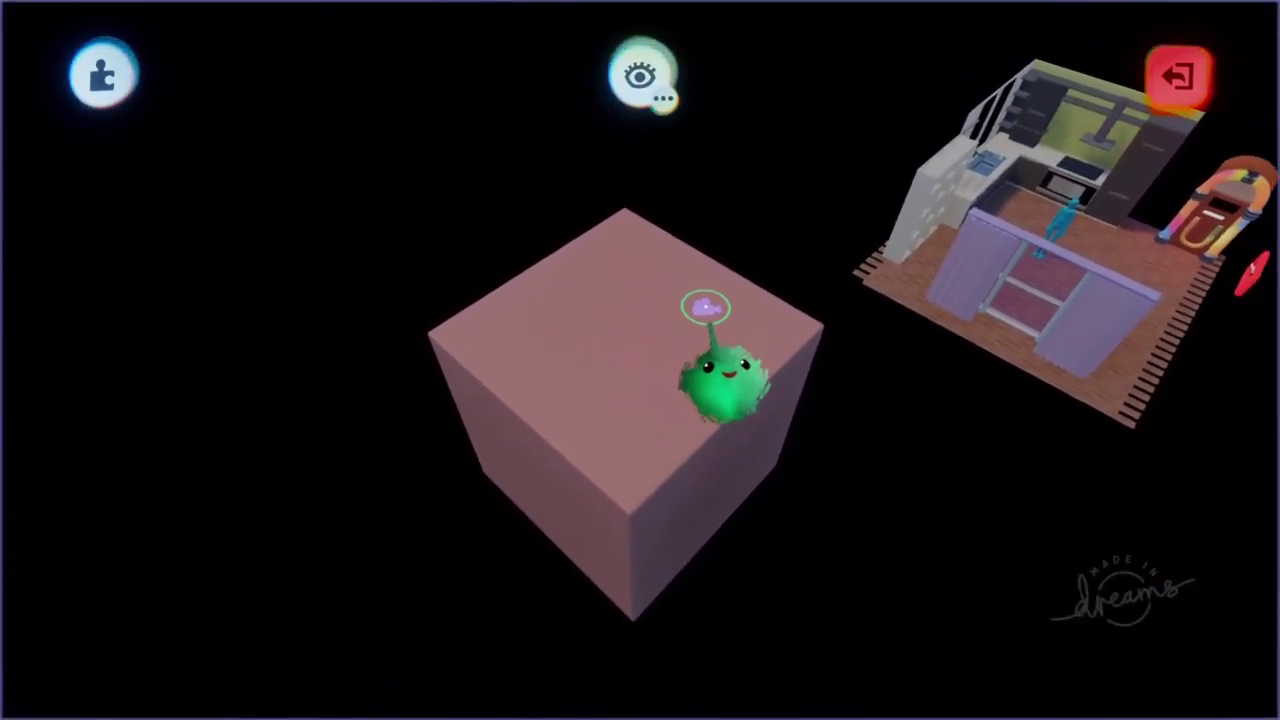
{"action": "scroll", "coordinate": [691, 310], "scroll_direction": "down", "scroll_amount": 3}
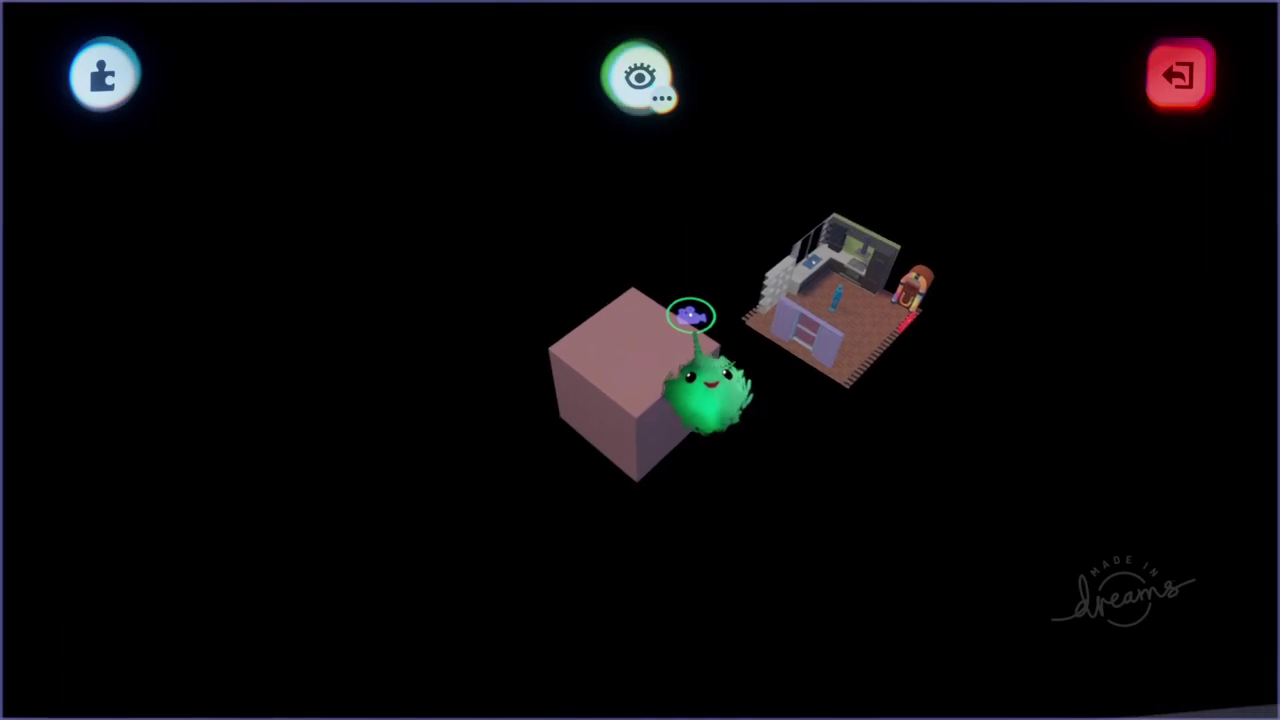
{"action": "scroll", "coordinate": [683, 412], "scroll_direction": "up", "scroll_amount": 5}
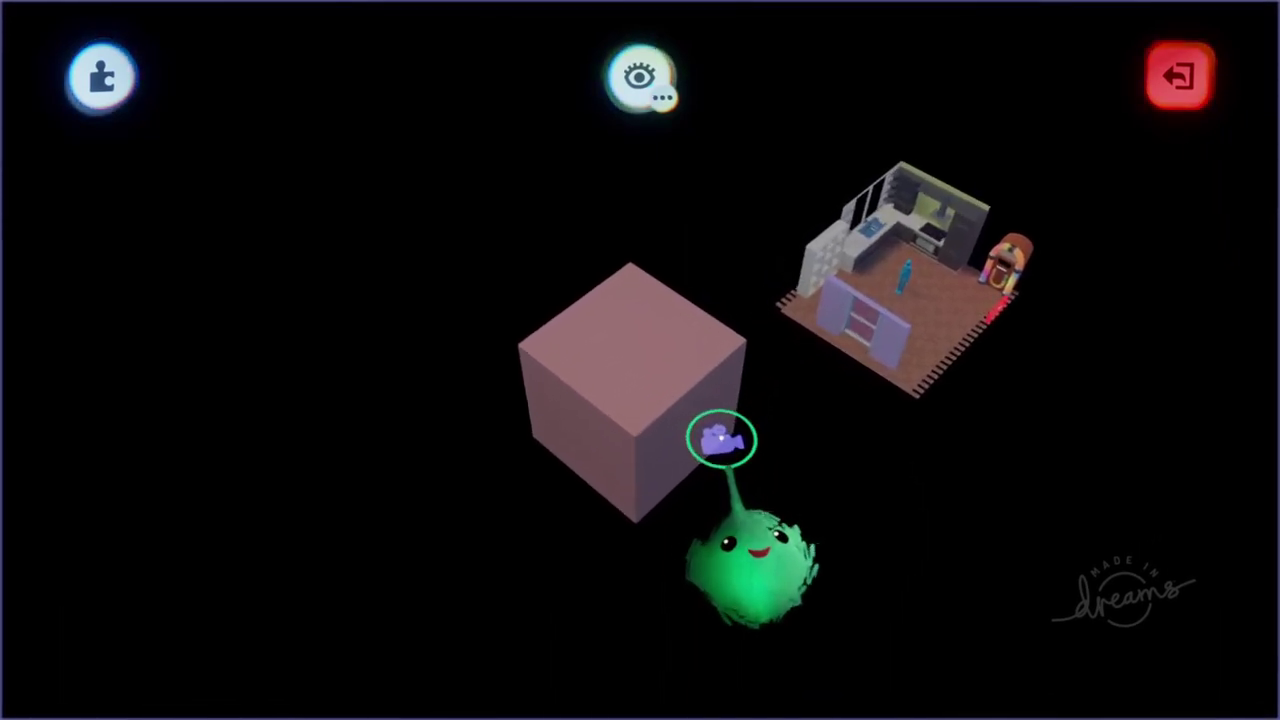
{"action": "scroll", "coordinate": [778, 421], "scroll_direction": "up", "scroll_amount": 4}
{"action": "scroll", "coordinate": [775, 438], "scroll_direction": "down", "scroll_amount": 4}
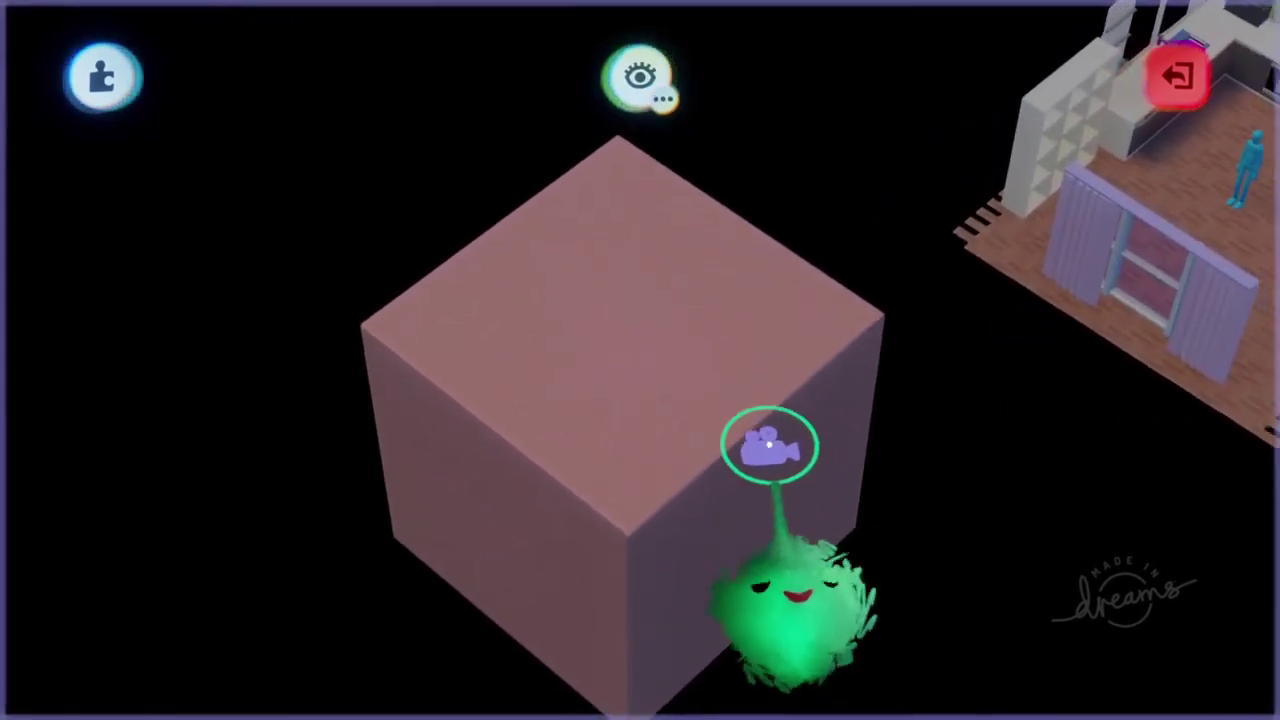
{"action": "scroll", "coordinate": [794, 430], "scroll_direction": "down", "scroll_amount": 3}
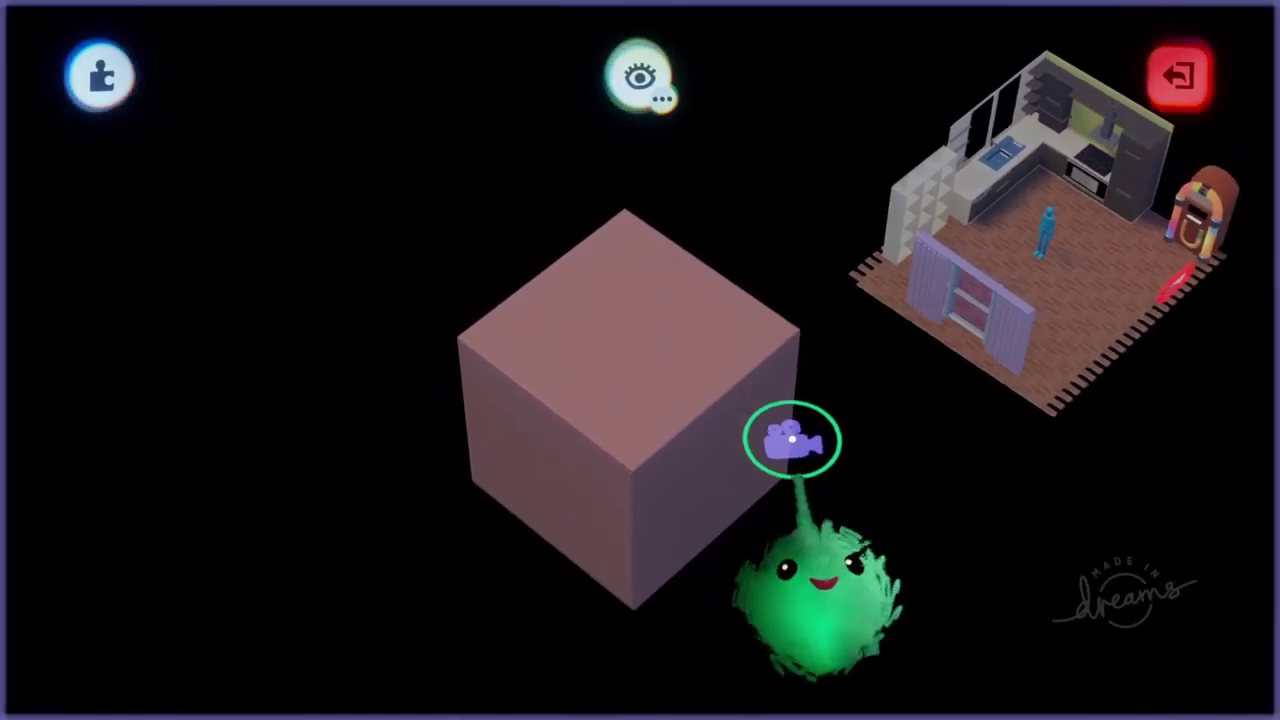
{"action": "scroll", "coordinate": [797, 435], "scroll_direction": "up", "scroll_amount": 5}
{"action": "scroll", "coordinate": [800, 472], "scroll_direction": "down", "scroll_amount": 4}
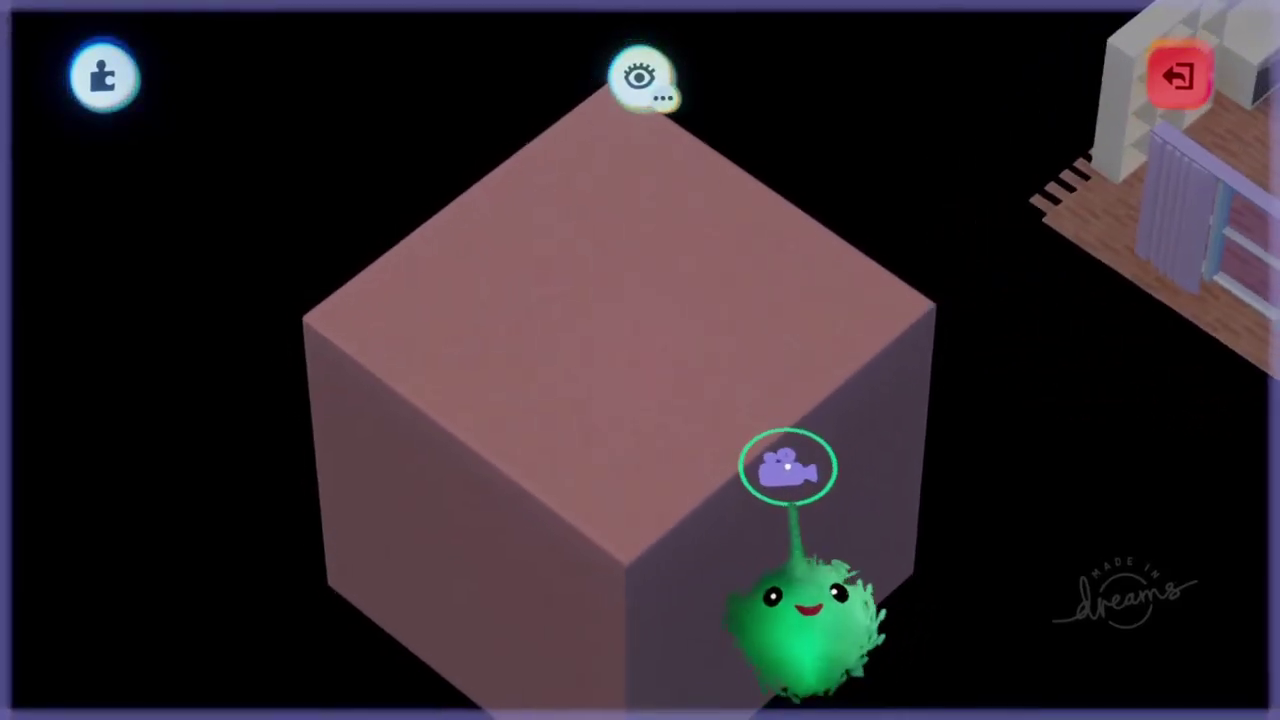
{"action": "scroll", "coordinate": [765, 420], "scroll_direction": "up", "scroll_amount": 3}
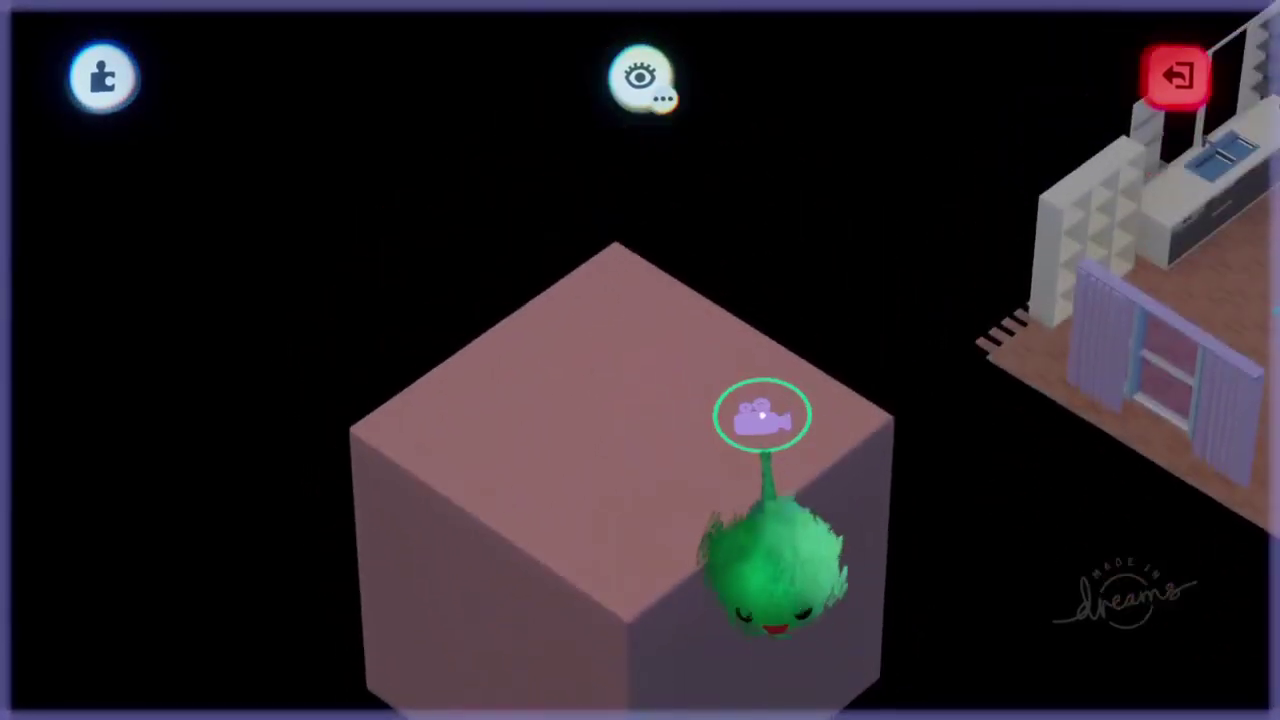
Shift the camera to a lower viewing angle and pan it from the cube to the kitchen set
{"action": "scroll", "coordinate": [763, 414], "scroll_direction": "down", "scroll_amount": 1}
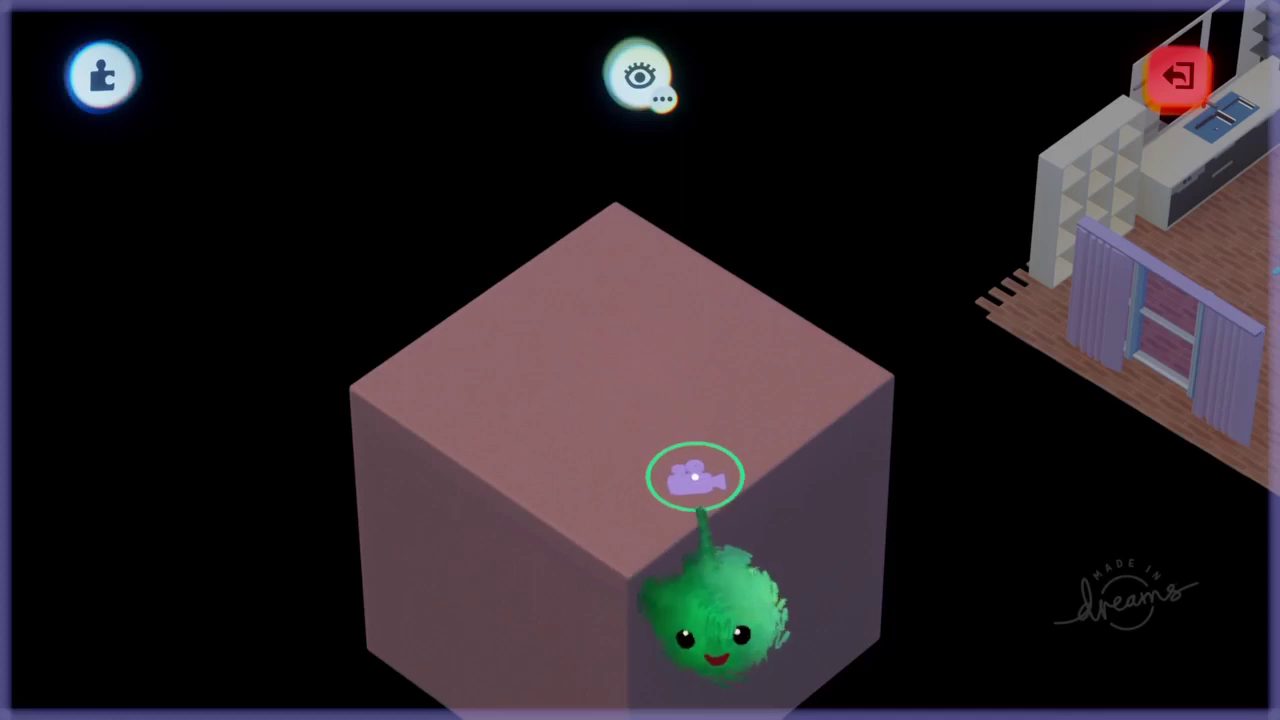
{"action": "scroll", "coordinate": [685, 482], "scroll_direction": "up", "scroll_amount": 5}
{"action": "scroll", "coordinate": [670, 490], "scroll_direction": "down", "scroll_amount": 5}
{"action": "scroll", "coordinate": [666, 494], "scroll_direction": "up", "scroll_amount": 2}
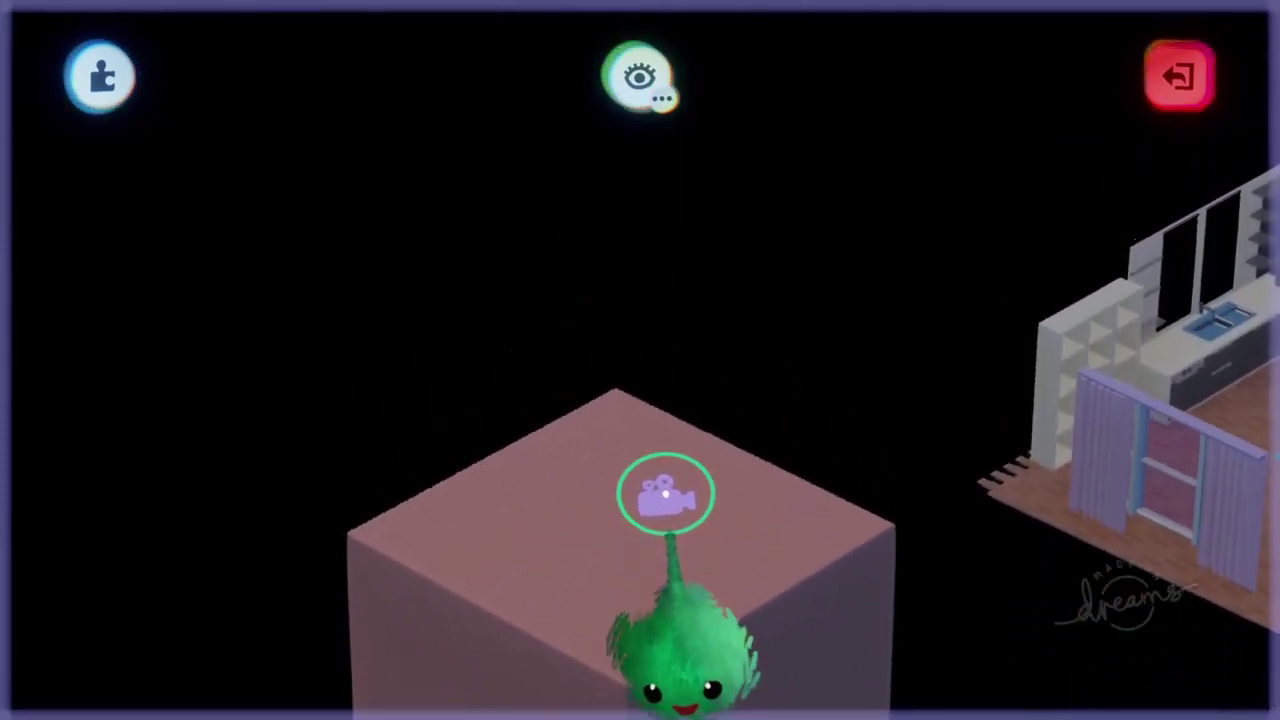
{"action": "scroll", "coordinate": [666, 494], "scroll_direction": "down", "scroll_amount": 3}
{"action": "scroll", "coordinate": [666, 496], "scroll_direction": "up", "scroll_amount": 1}
{"action": "scroll", "coordinate": [665, 492], "scroll_direction": "down", "scroll_amount": 3}
{"action": "scroll", "coordinate": [661, 488], "scroll_direction": "up", "scroll_amount": 4}
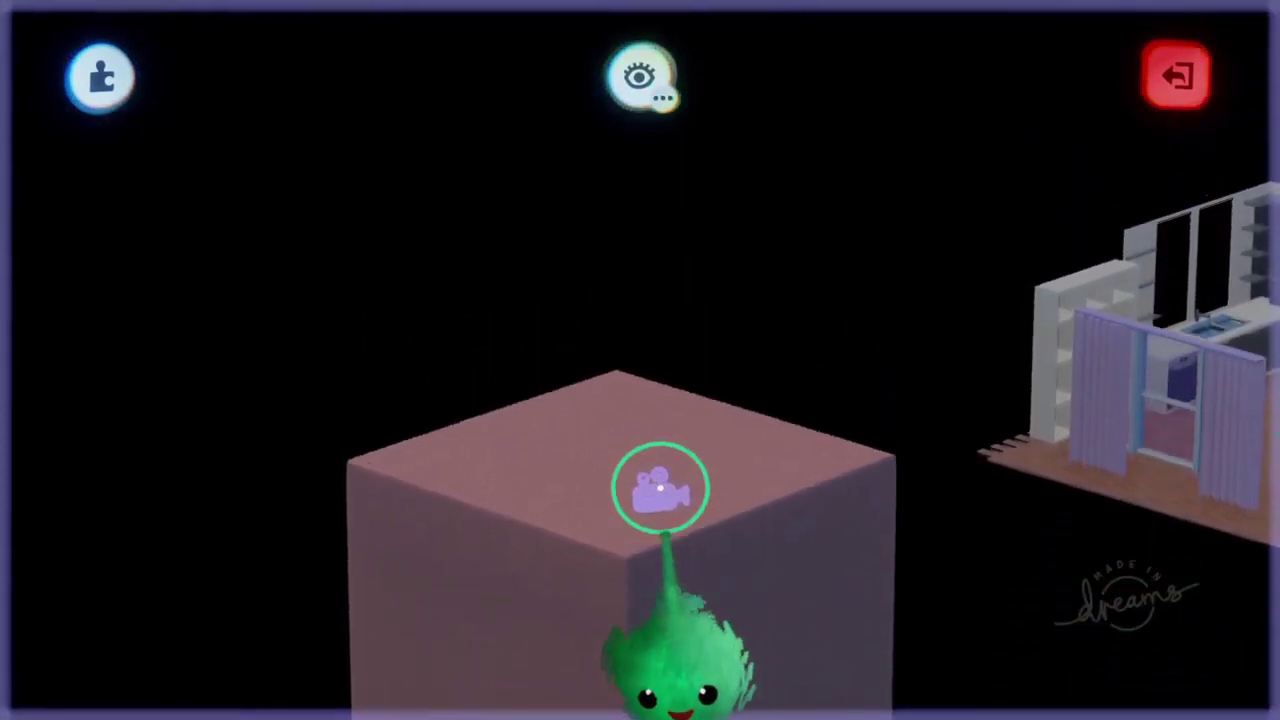
{"action": "scroll", "coordinate": [660, 488], "scroll_direction": "down", "scroll_amount": 3}
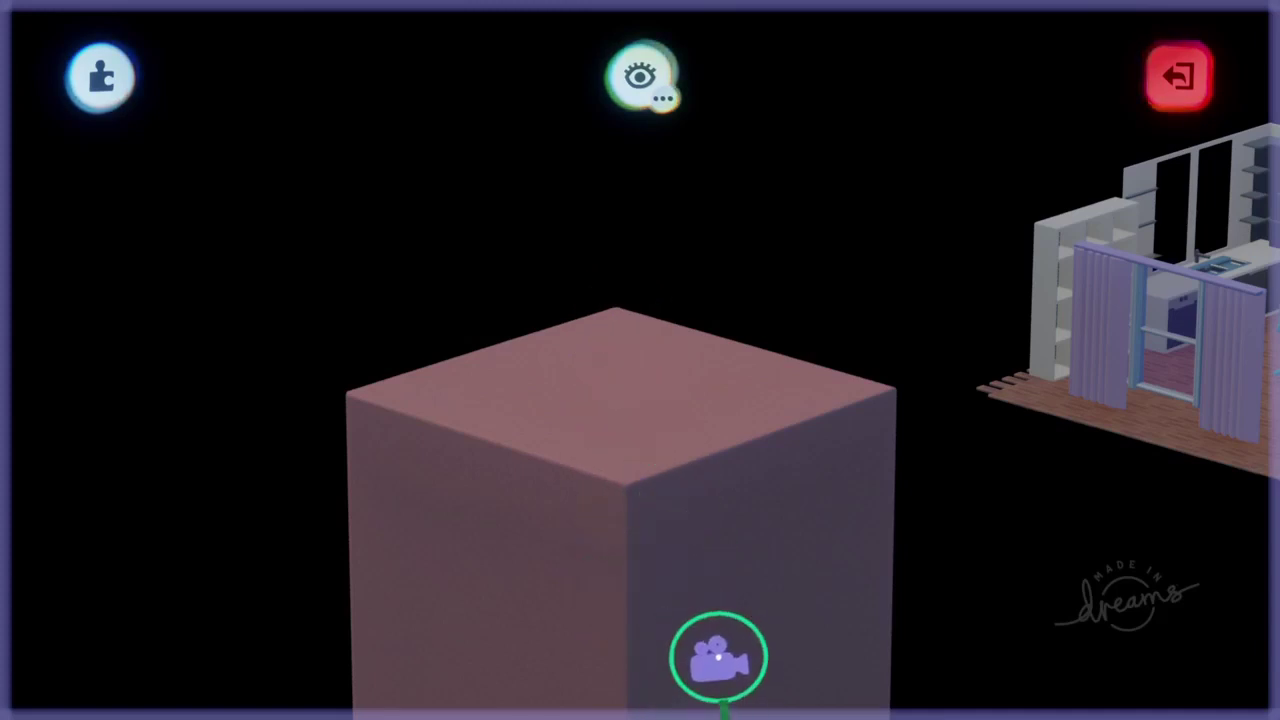
{"action": "scroll", "coordinate": [693, 495], "scroll_direction": "right", "scroll_amount": 10}
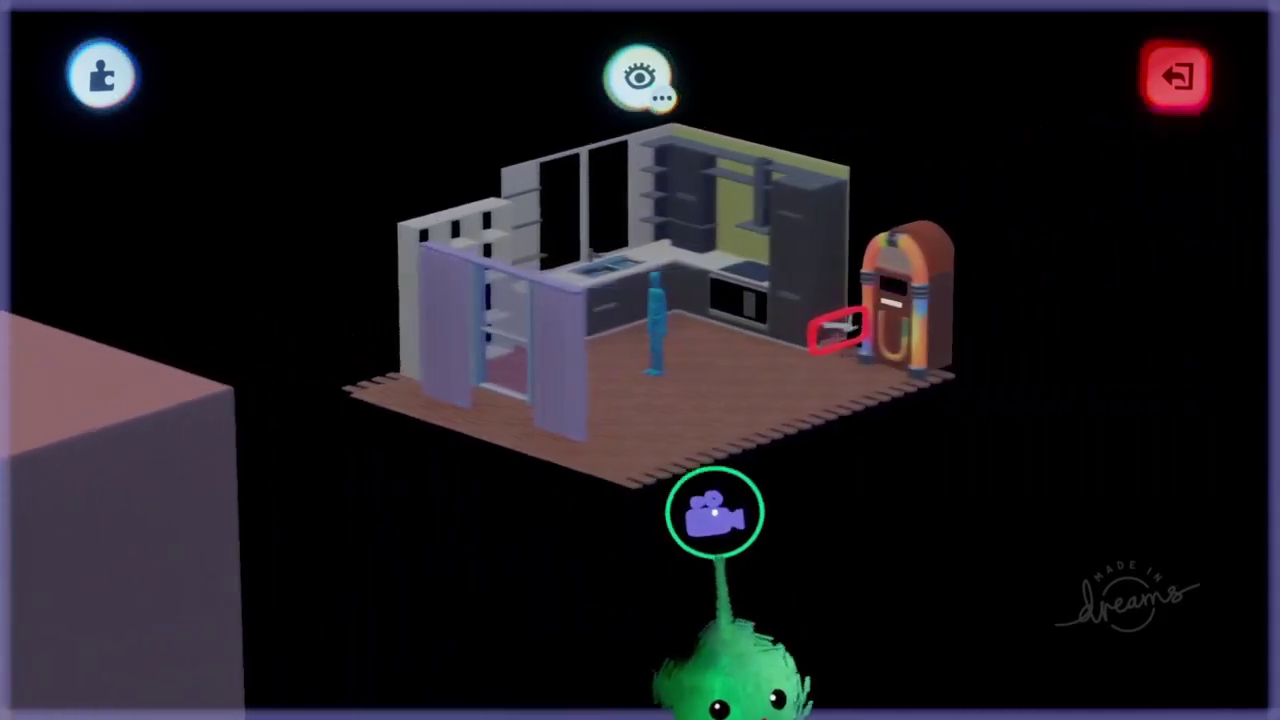
Adjust the camera's framing so the kitchen set sits centred in its view, and leave the camera editor
{"action": "scroll", "coordinate": [722, 492], "scroll_direction": "up", "scroll_amount": 4}
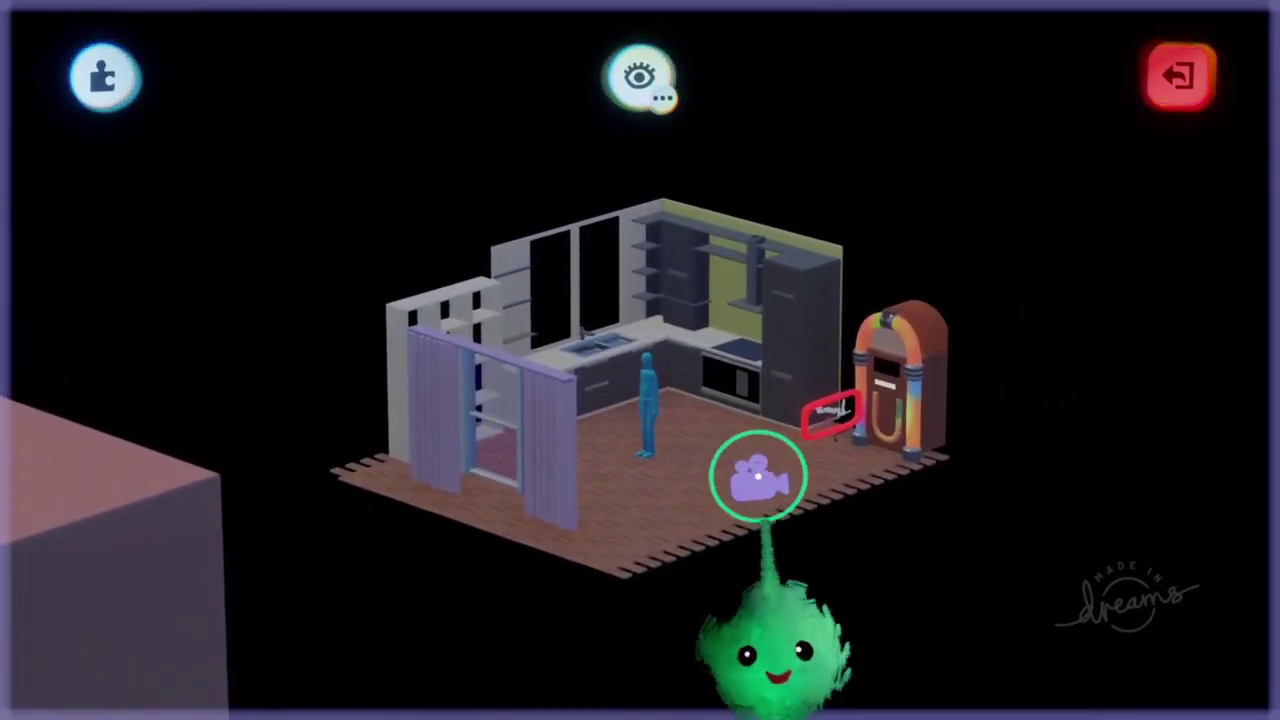
{"action": "key", "text": "Escape"}
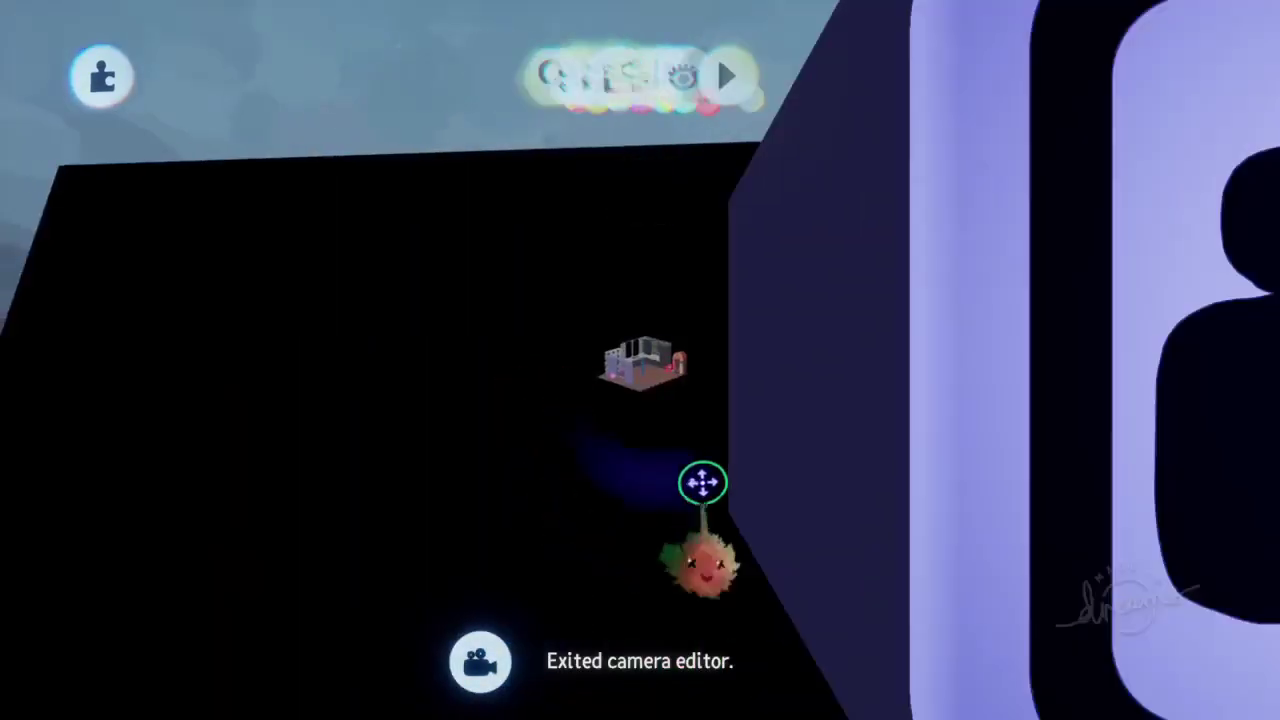
{"action": "left_click_drag", "start_coordinate": [703, 483], "coordinate": [5, 336]}
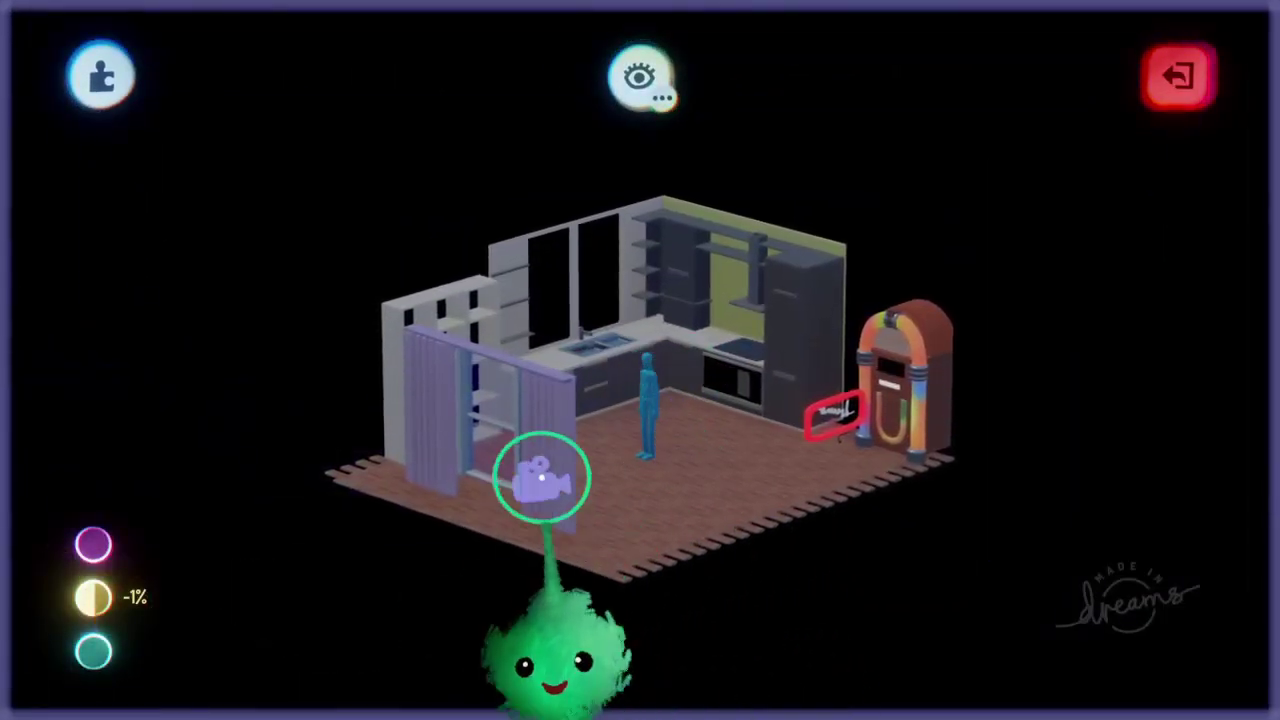
{"action": "scroll", "coordinate": [680, 491], "scroll_direction": "down", "scroll_amount": 4}
{"action": "middle_click_drag", "start_coordinate": [679, 481], "coordinate": [712, 522]}
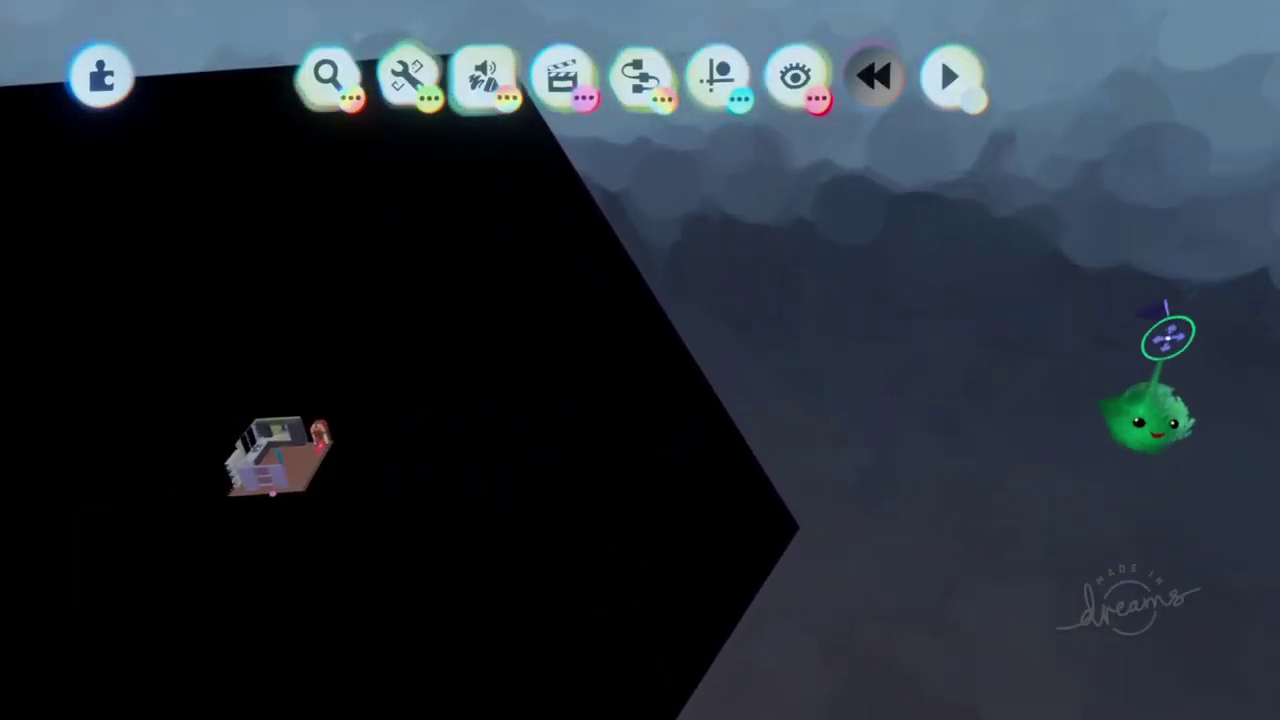
Open the Camera gadget's settings and widen its field of view to 21°
{"action": "left_click", "coordinate": [1131, 318]}
{"action": "left_click_drag", "start_coordinate": [983, 371], "coordinate": [1220, 365]}
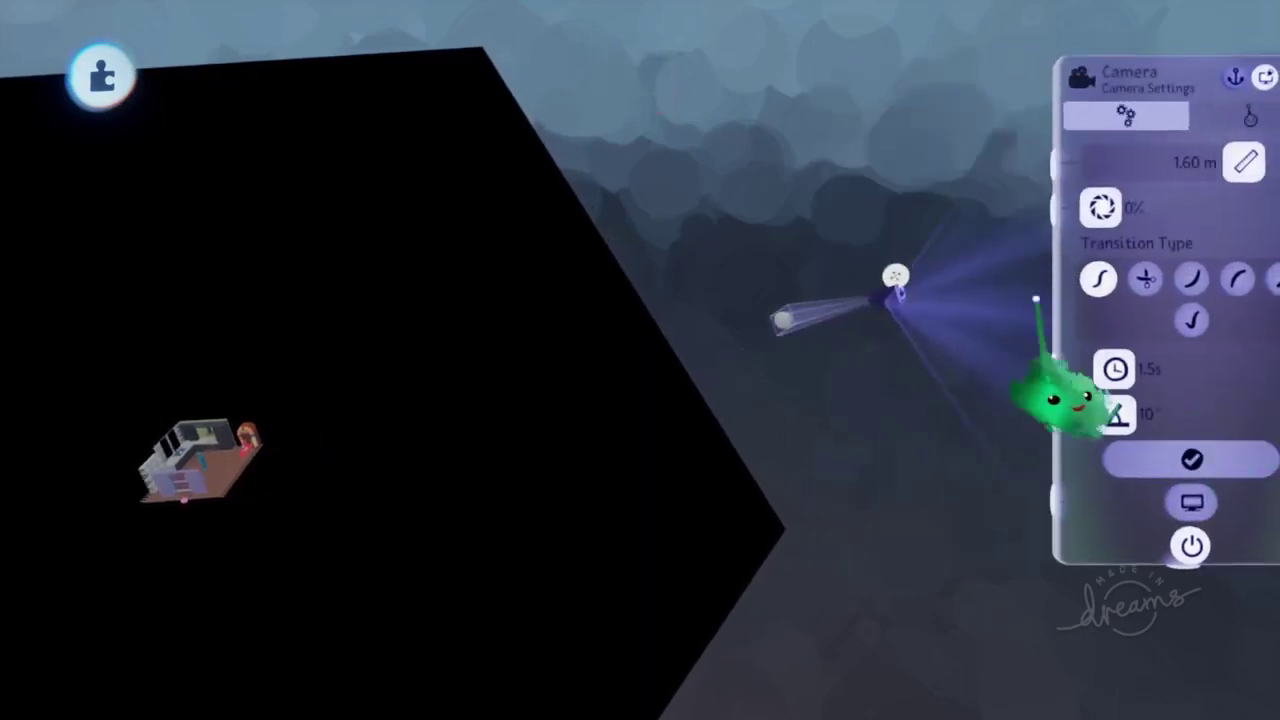
{"action": "middle_click_drag", "start_coordinate": [670, 341], "coordinate": [547, 175]}
{"action": "left_click_drag", "start_coordinate": [1207, 333], "coordinate": [987, 302]}
{"action": "left_click_drag", "start_coordinate": [905, 485], "coordinate": [948, 478]}
{"action": "left_click_drag", "start_coordinate": [930, 385], "coordinate": [907, 384]}
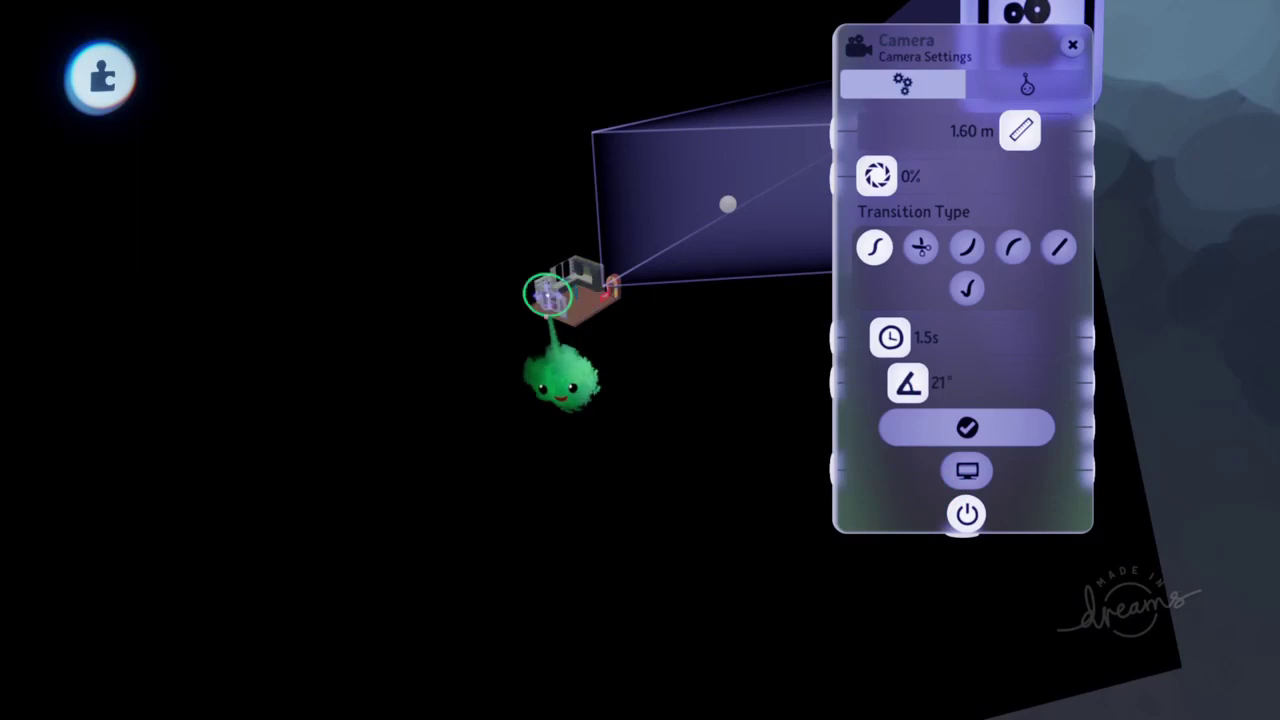
Set the Camera gadget's field of view back to 10° and close its settings
{"action": "middle_click_drag", "start_coordinate": [634, 330], "coordinate": [738, 386]}
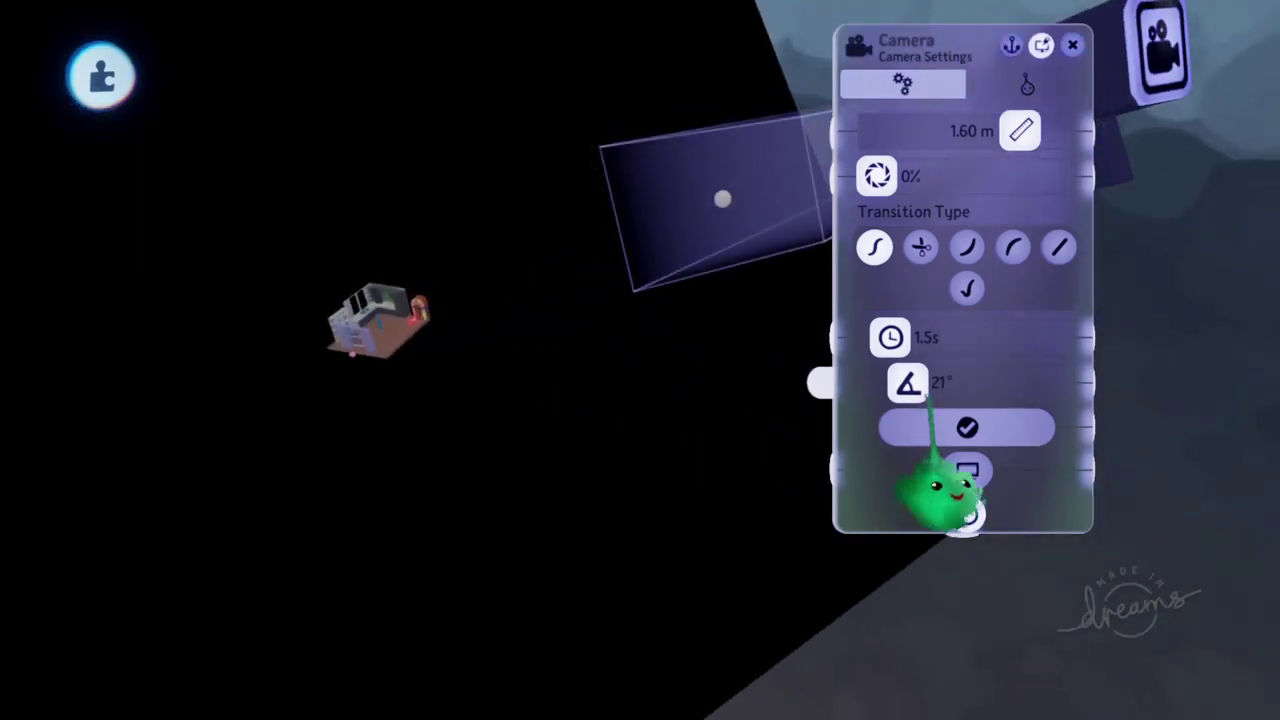
{"action": "left_click_drag", "start_coordinate": [906, 384], "coordinate": [886, 384]}
{"action": "middle_click_drag", "start_coordinate": [788, 386], "coordinate": [809, 283]}
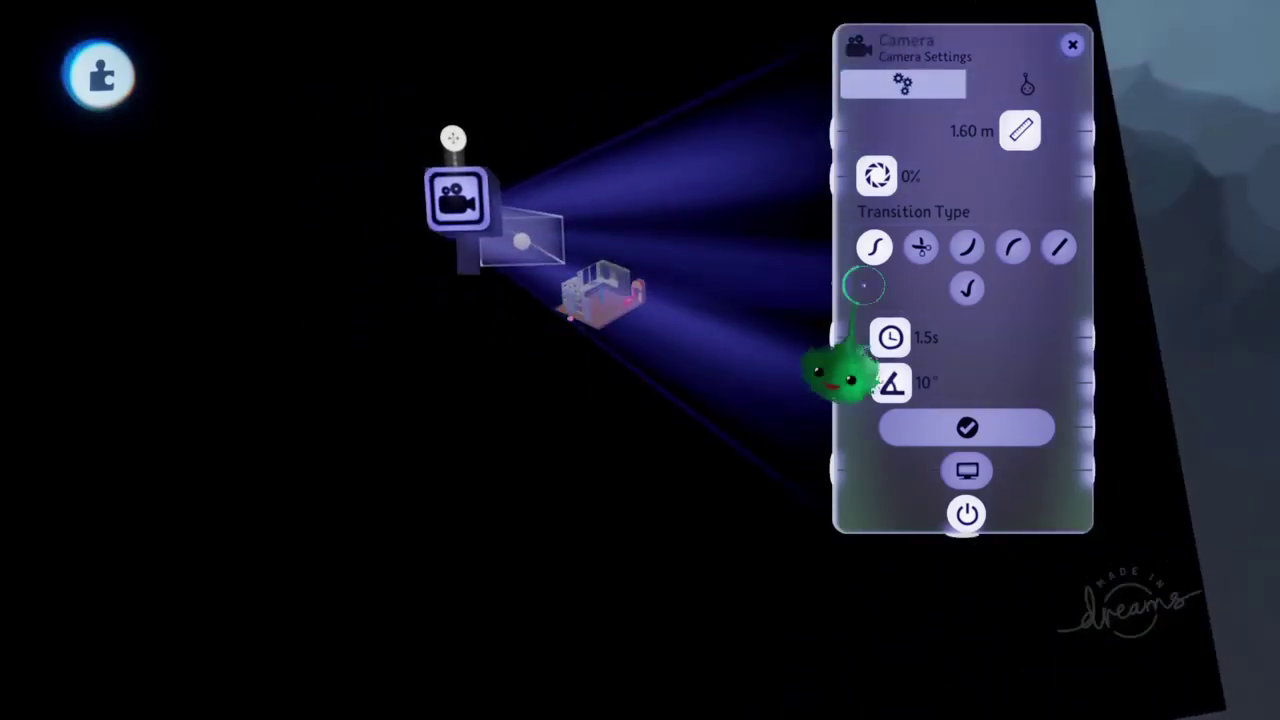
{"action": "key", "text": "Escape"}
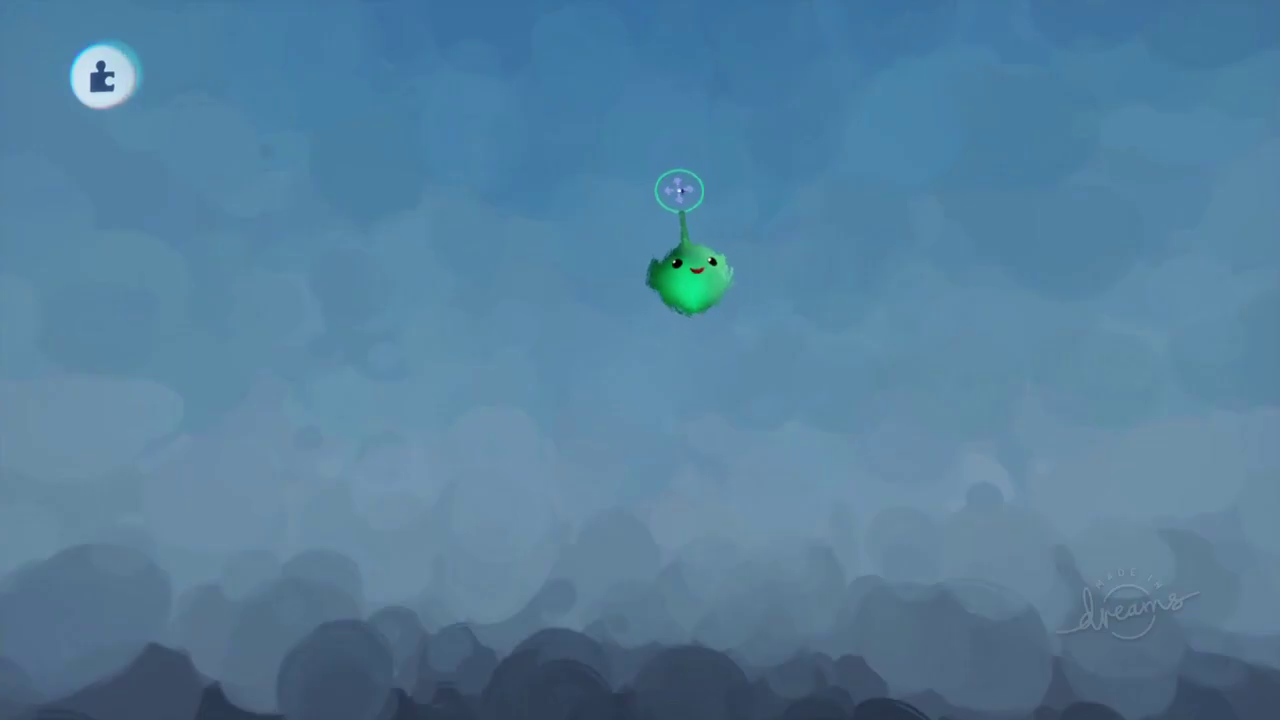
Bring the Camera gadget into view above the kitchen set and scale it up to about 905%
{"action": "middle_click_drag", "start_coordinate": [683, 185], "coordinate": [169, 674]}
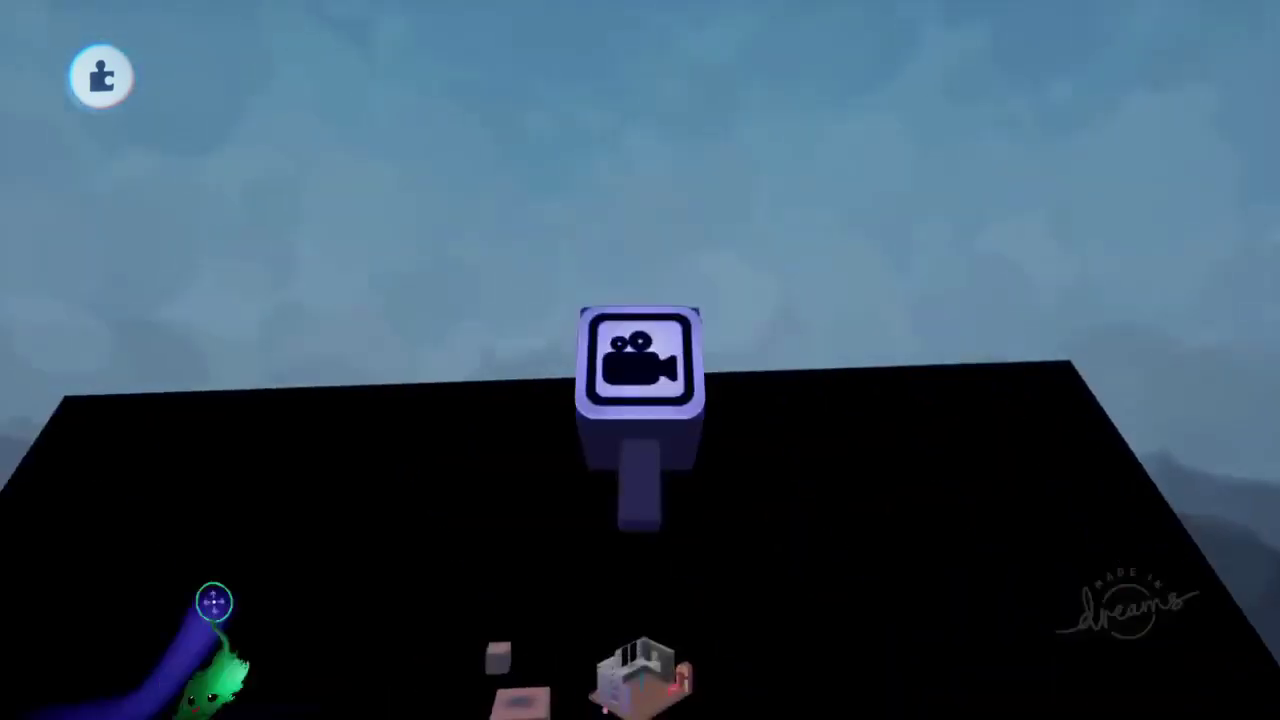
{"action": "scroll", "coordinate": [620, 390], "scroll_direction": "down", "scroll_amount": 4}
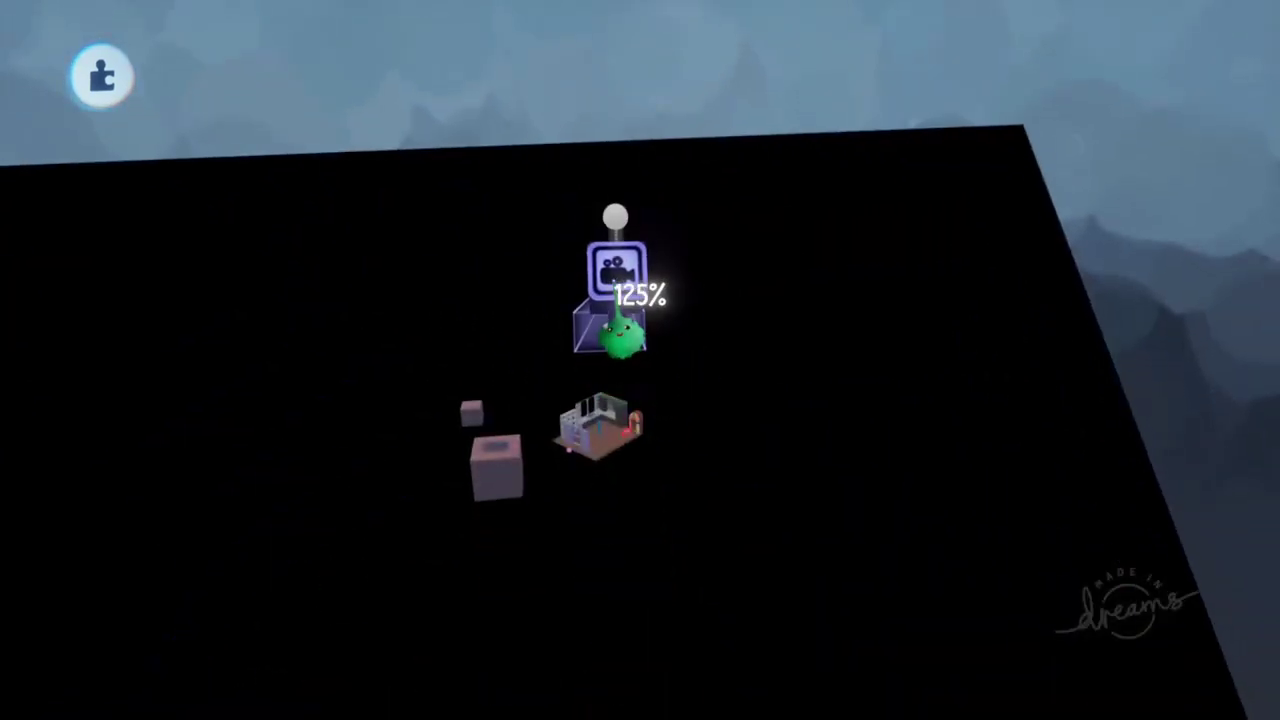
{"action": "left_click_drag", "start_coordinate": [617, 335], "coordinate": [632, 338]}
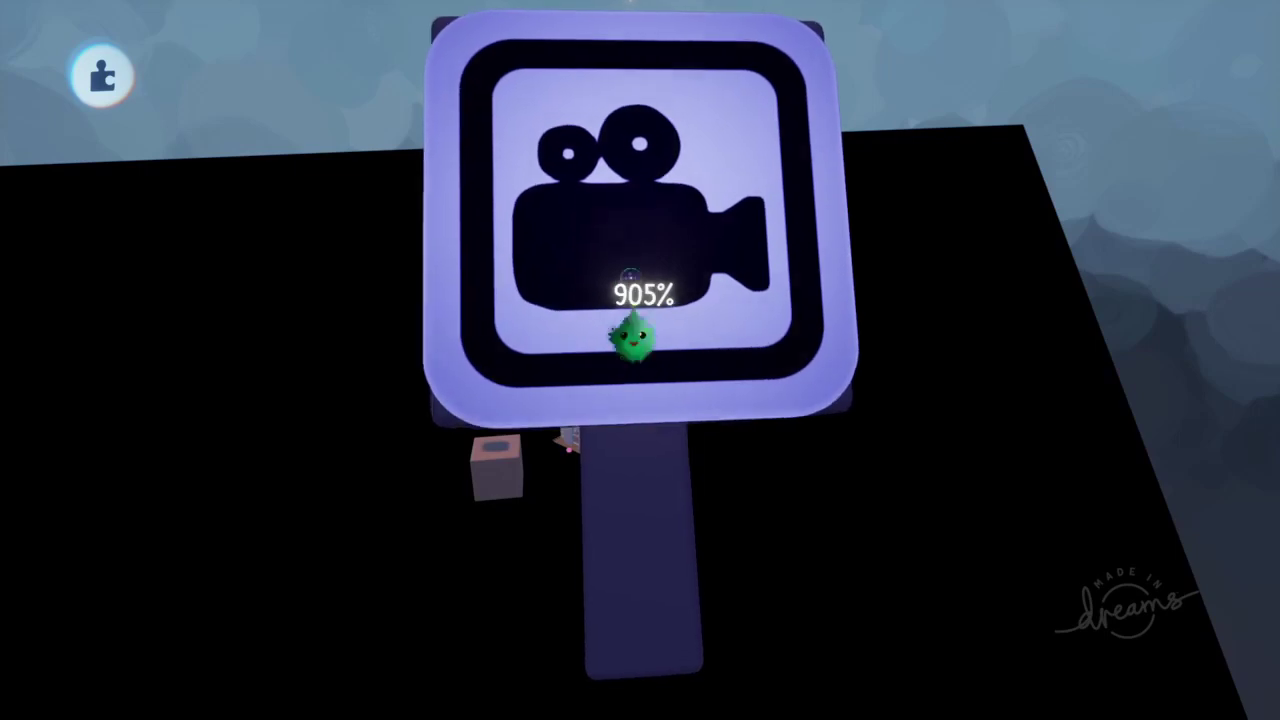
Find the distant Camera gadget, check the kitchen set through its view, and leave the camera editor
{"action": "middle_click_drag", "start_coordinate": [686, 343], "coordinate": [584, 383]}
{"action": "scroll", "coordinate": [266, 486], "scroll_direction": "up", "scroll_amount": 5}
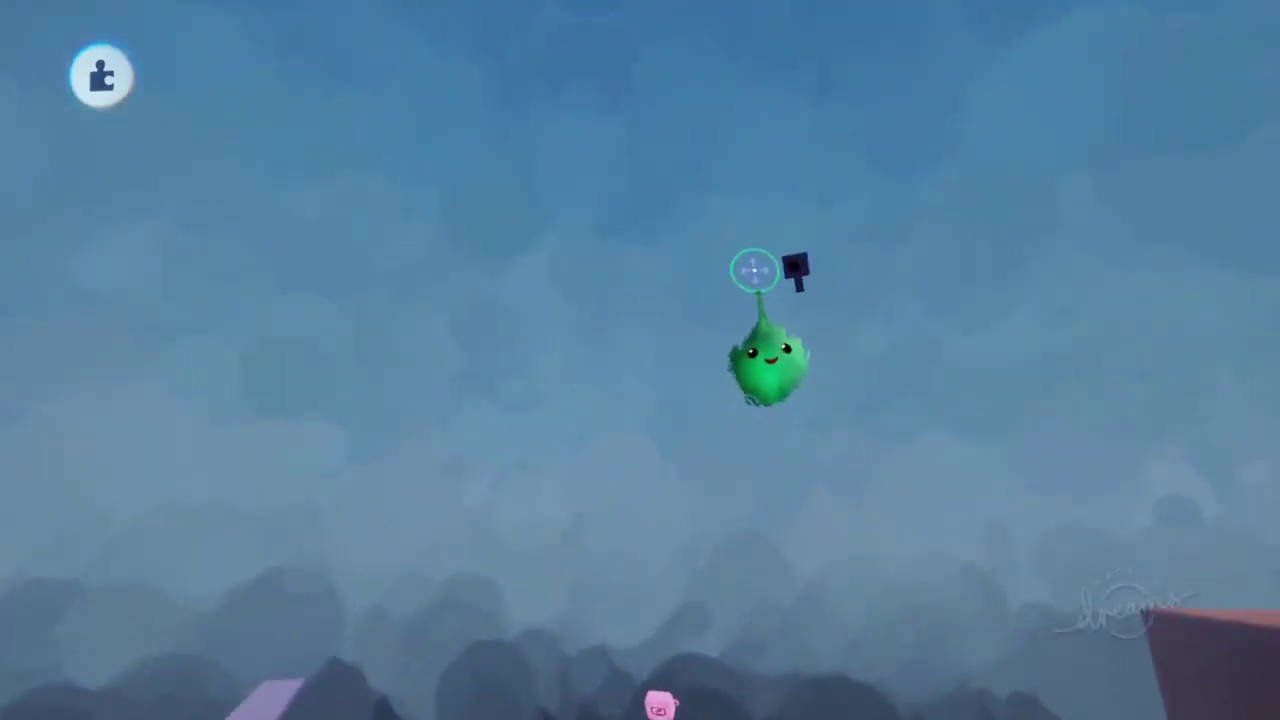
{"action": "left_click", "coordinate": [800, 263]}
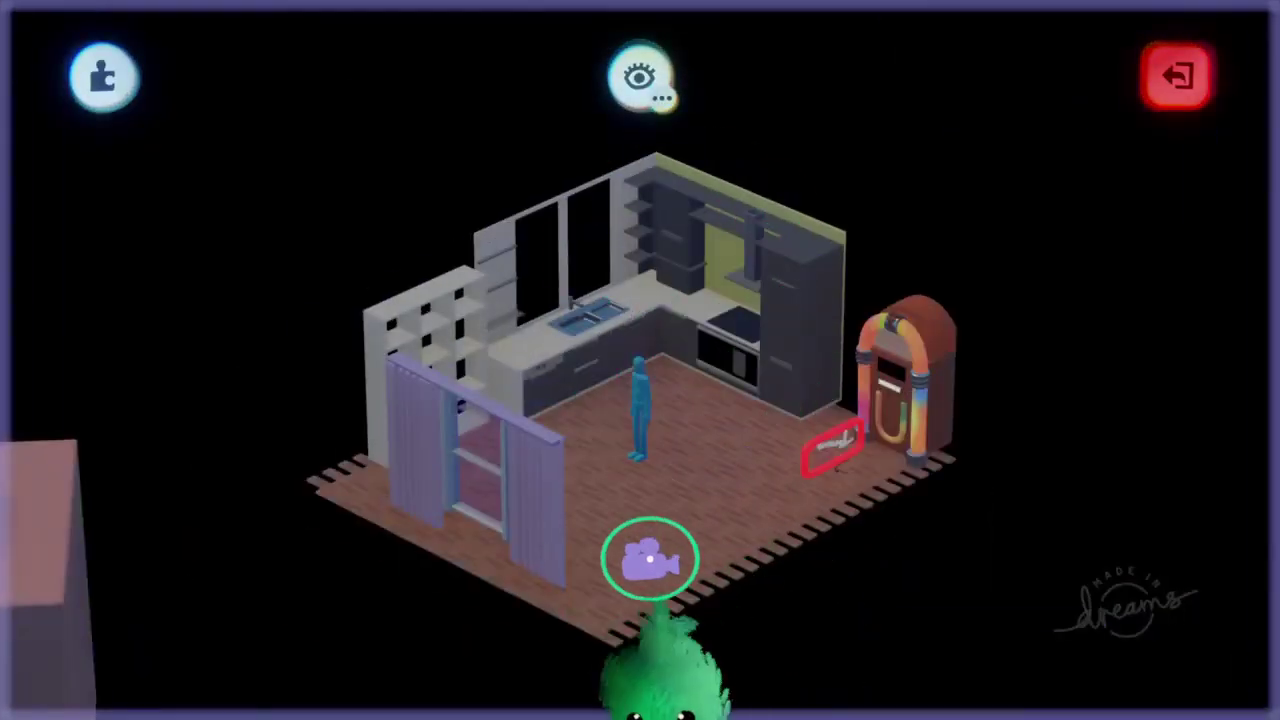
{"action": "key", "text": "Escape"}
Inspect the kitchen set on the checkered floor up close and through the isometric camera's view
{"action": "scroll", "coordinate": [626, 574], "scroll_direction": "down", "scroll_amount": 5}
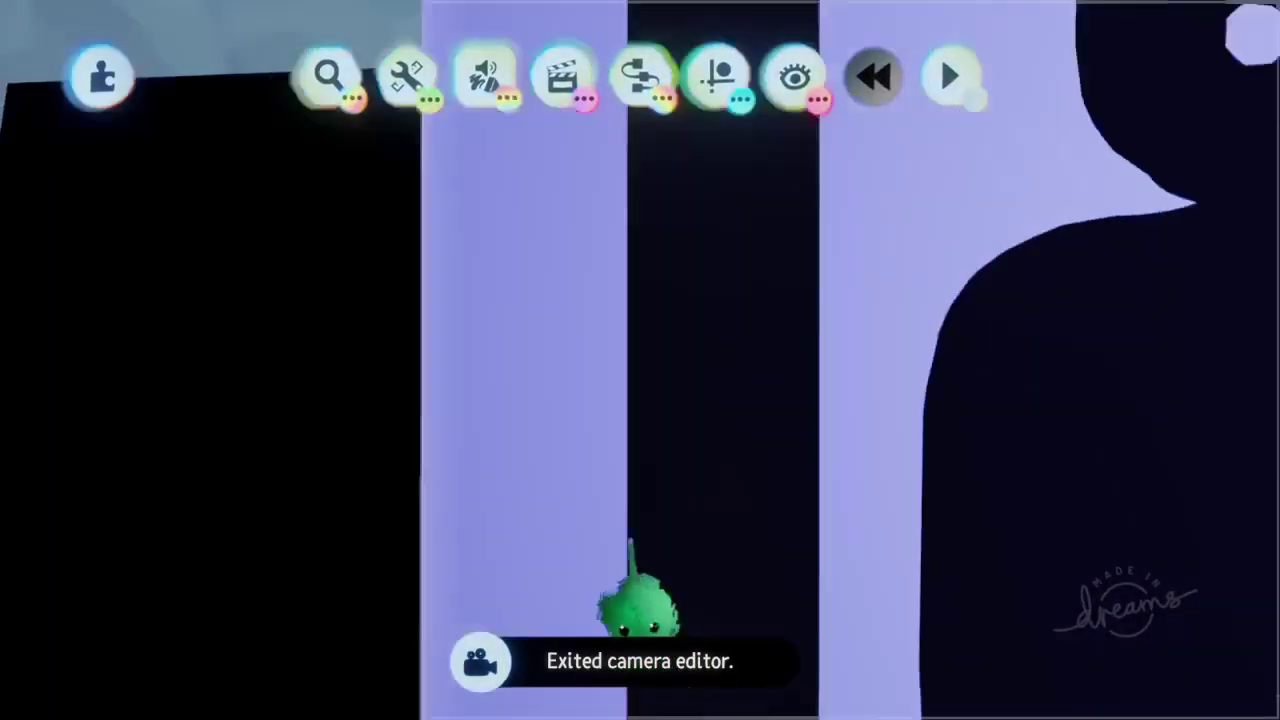
{"action": "middle_click_drag", "start_coordinate": [631, 543], "coordinate": [619, 514]}
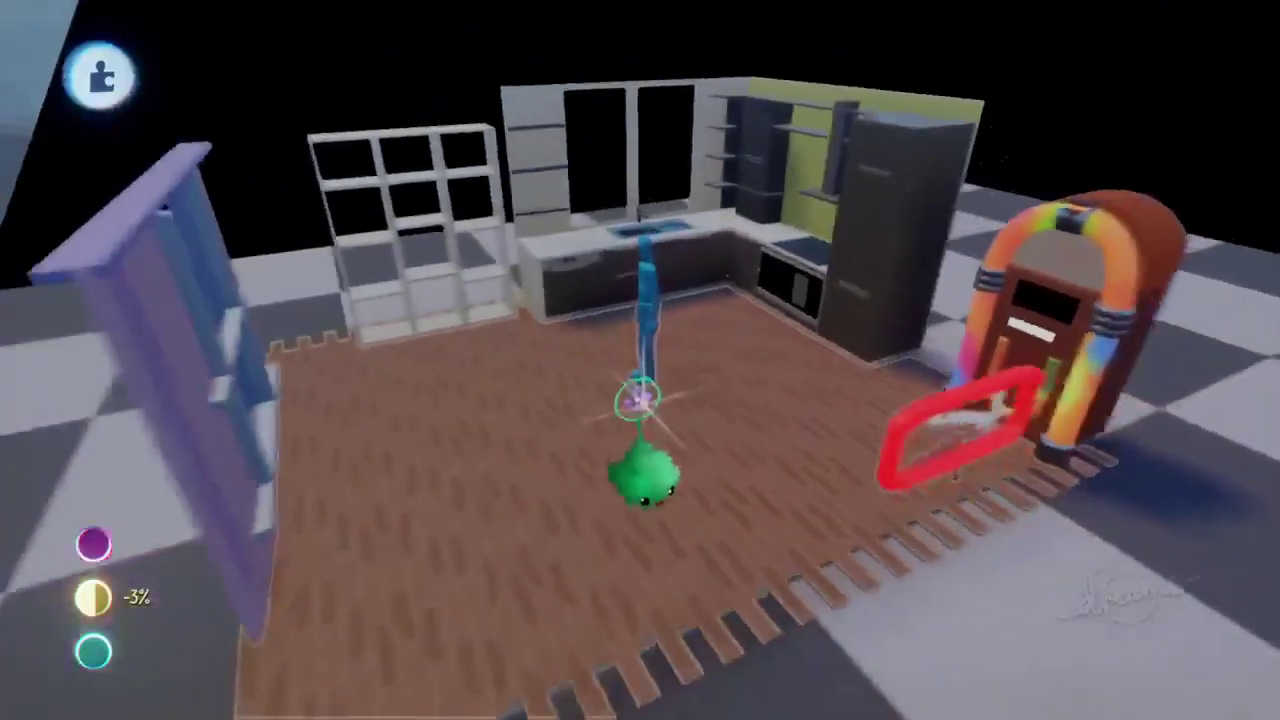
{"action": "scroll", "coordinate": [640, 400], "scroll_direction": "down", "scroll_amount": 5}
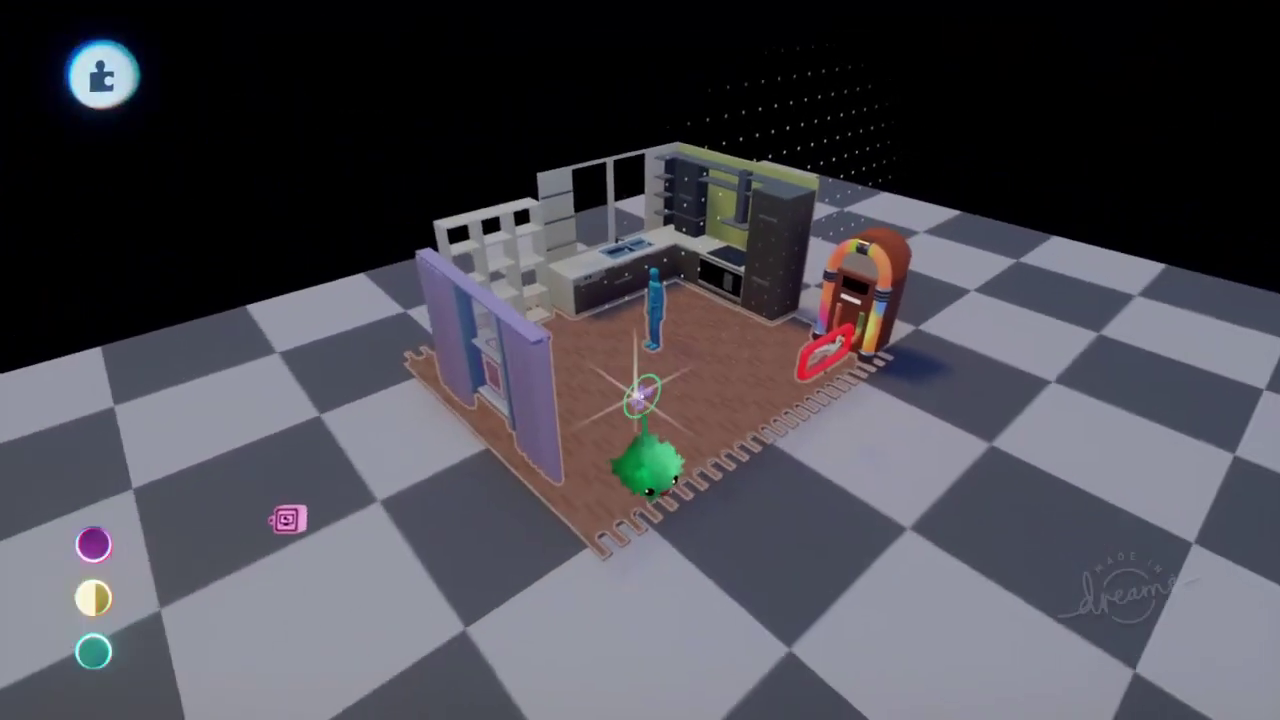
{"action": "scroll", "coordinate": [640, 397], "scroll_direction": "down", "scroll_amount": 3}
{"action": "middle_click_drag", "start_coordinate": [634, 394], "coordinate": [519, 281]}
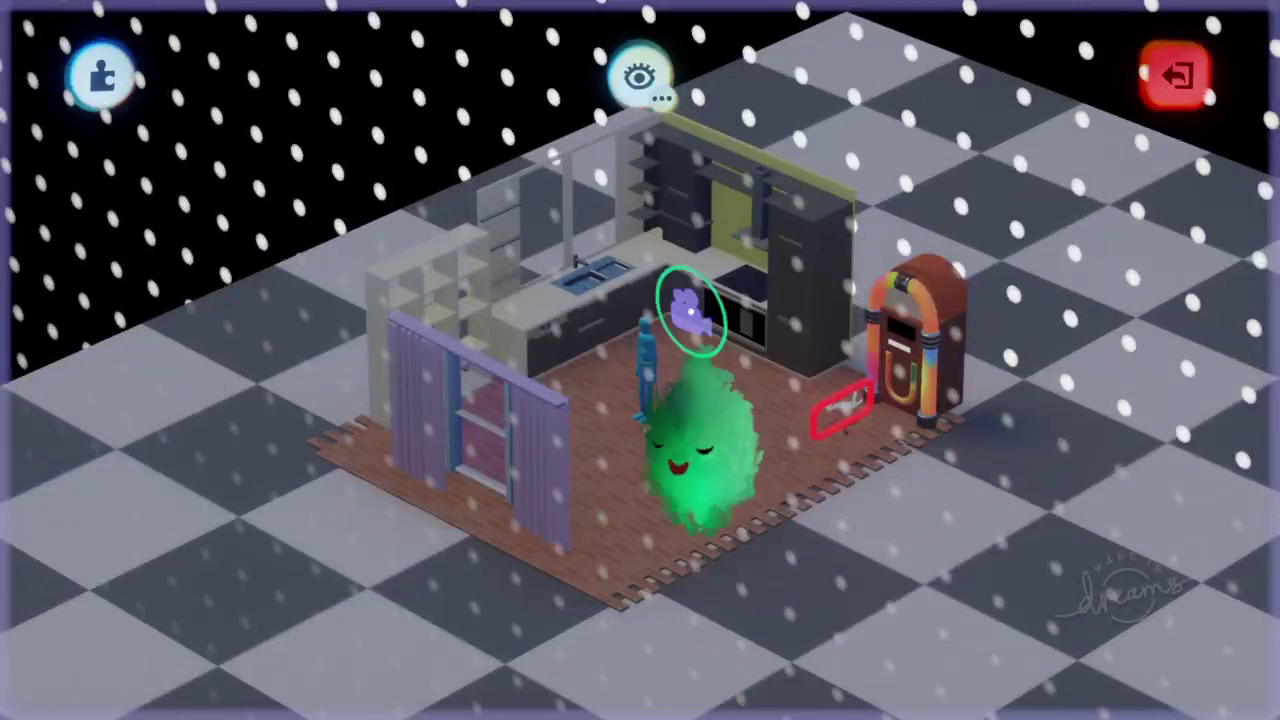
{"action": "key", "text": "Escape"}
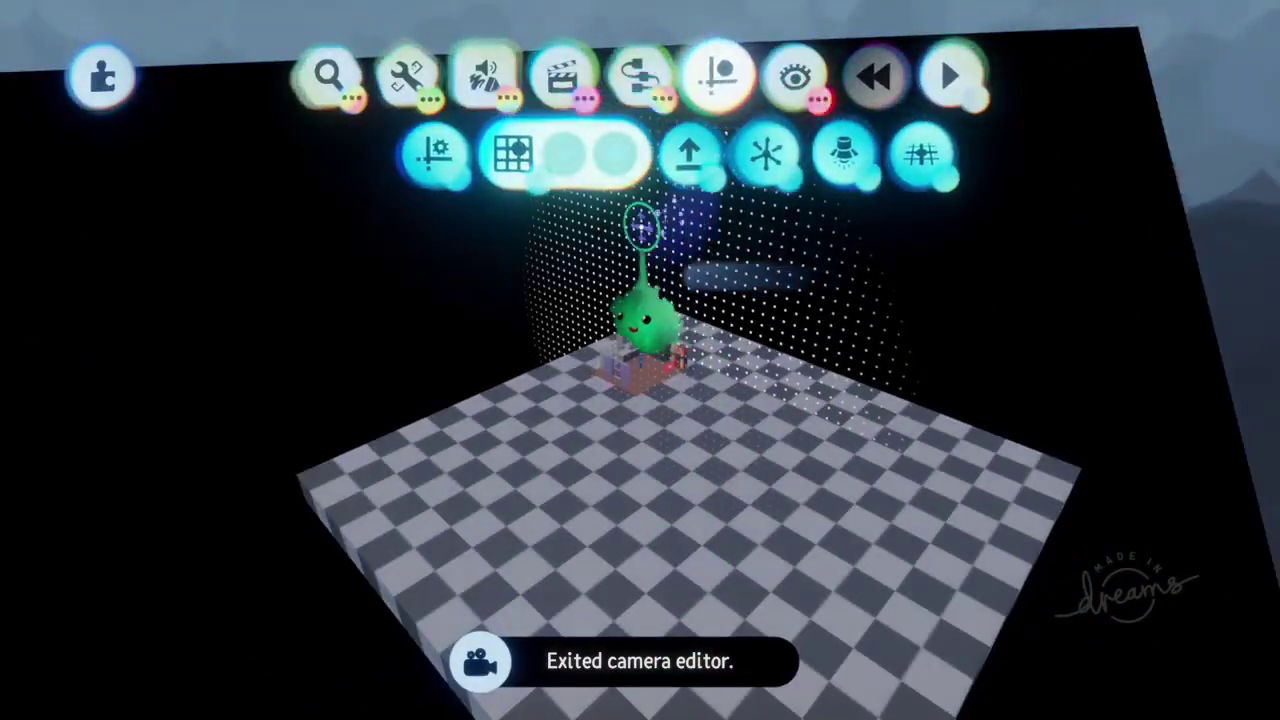
Playtest the scene by walking the puppet near the kitchen set, and return to edit mode
{"action": "scroll", "coordinate": [706, 390], "scroll_direction": "up", "scroll_amount": 3}
{"action": "middle_click_drag", "start_coordinate": [645, 390], "coordinate": [516, 273]}
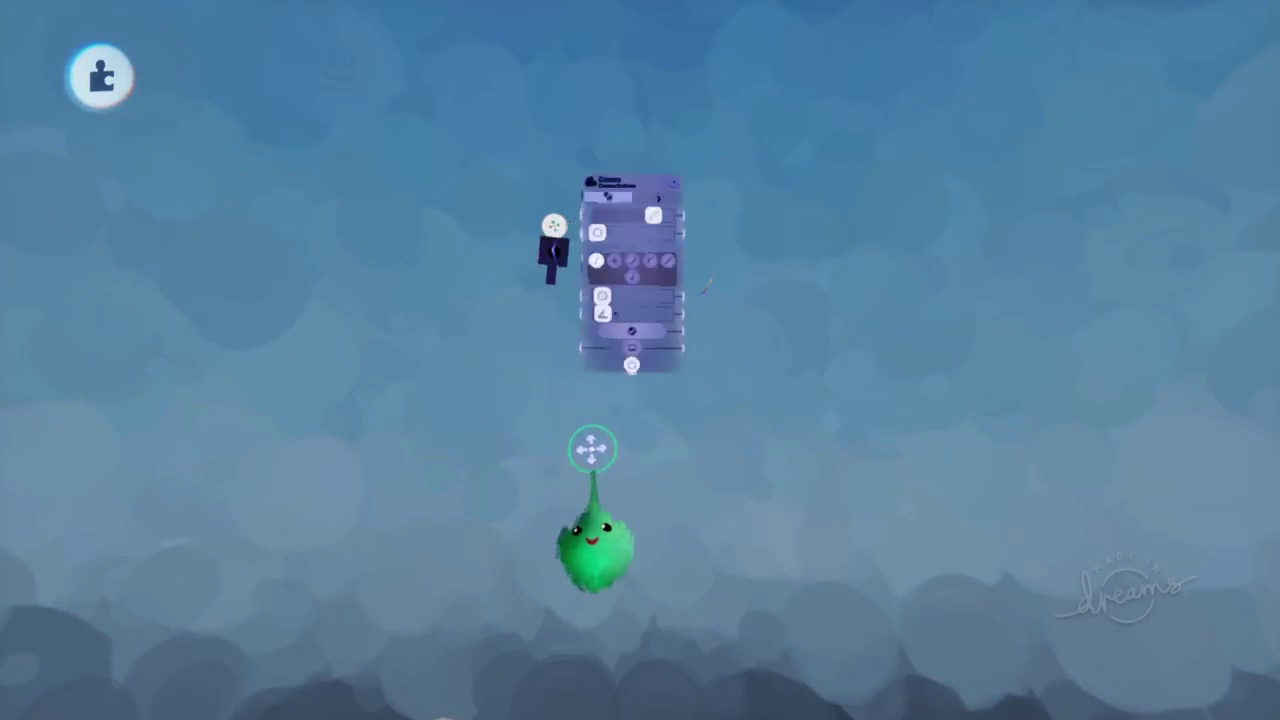
{"action": "middle_click_drag", "start_coordinate": [681, 507], "coordinate": [634, 559]}
{"action": "key", "text": "Escape"}
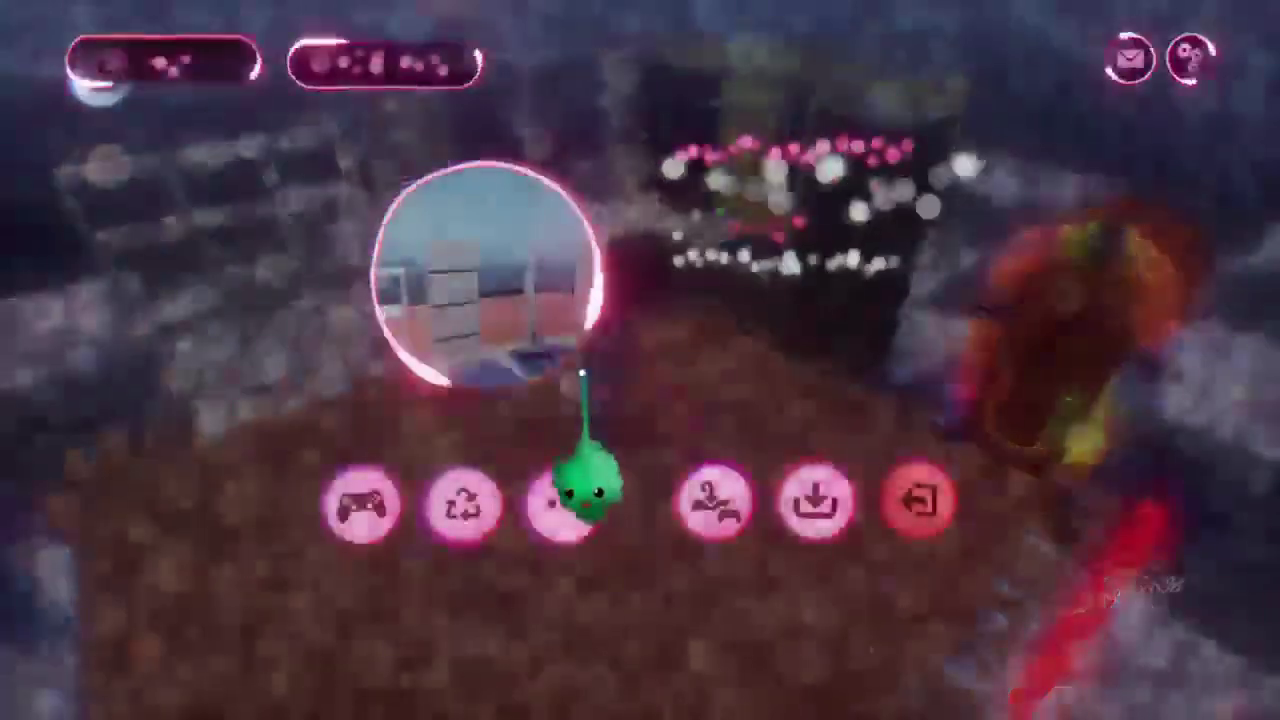
{"action": "left_click", "coordinate": [364, 508]}
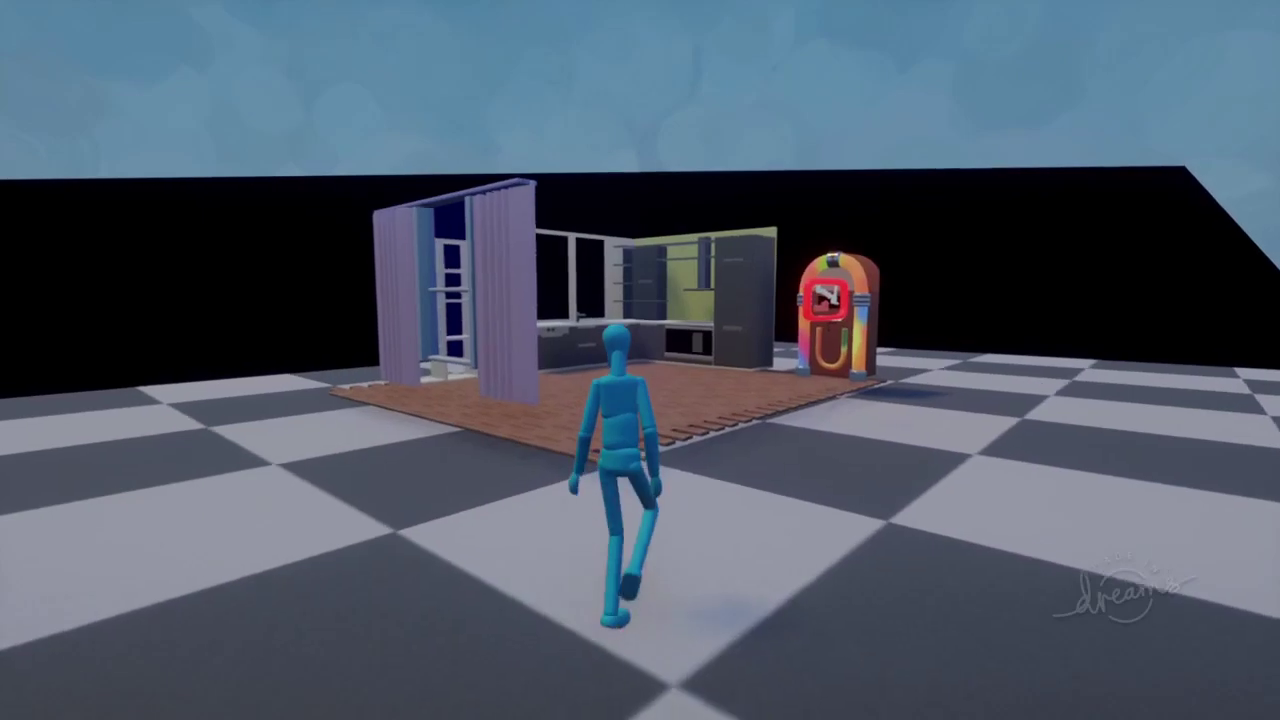
{"action": "key", "text": "Escape"}
{"action": "left_click", "coordinate": [314, 503]}
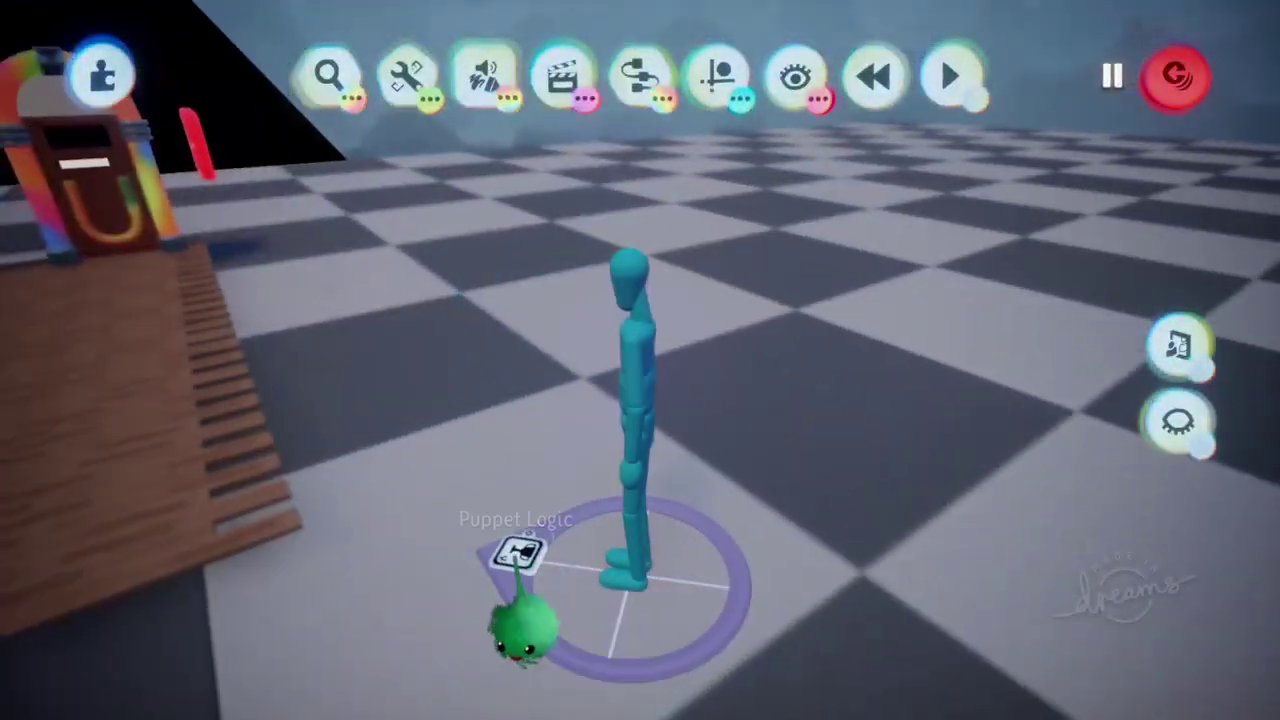
Open the Puppet Logic and its Controller Logic chip, playtest the scene again, and return to editing
{"action": "left_click", "coordinate": [517, 554]}
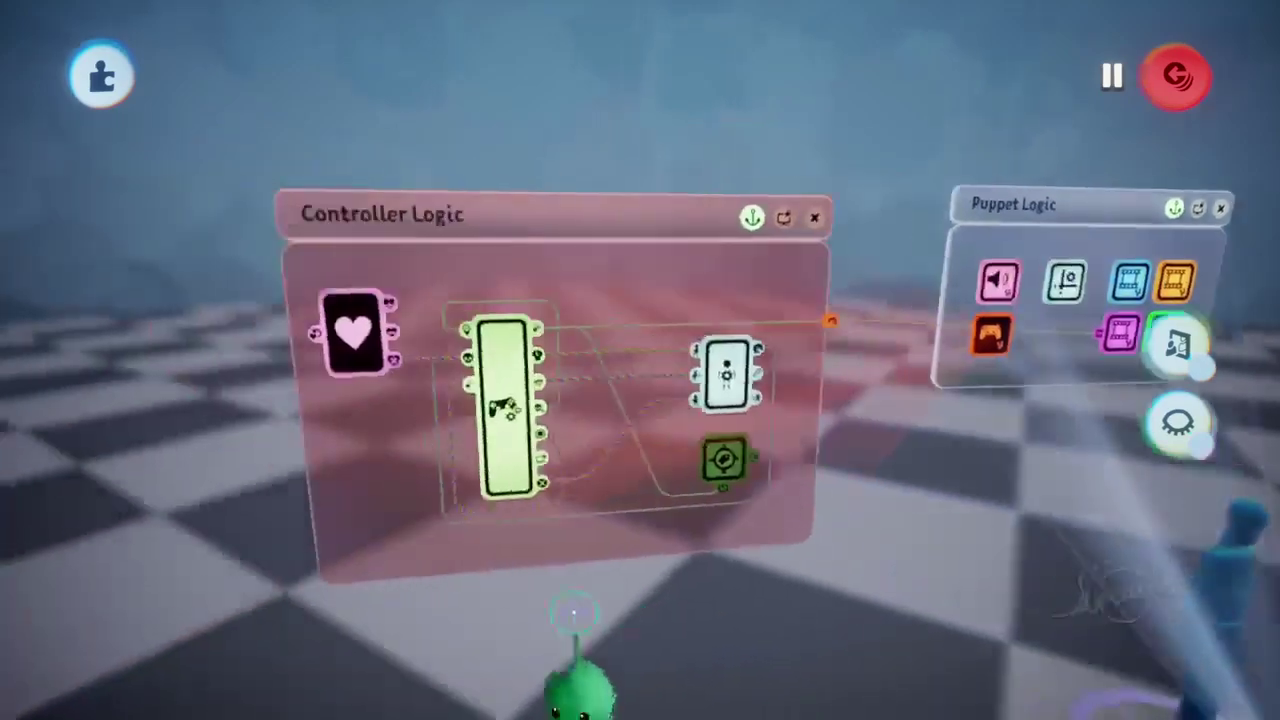
{"action": "key", "text": "Escape"}
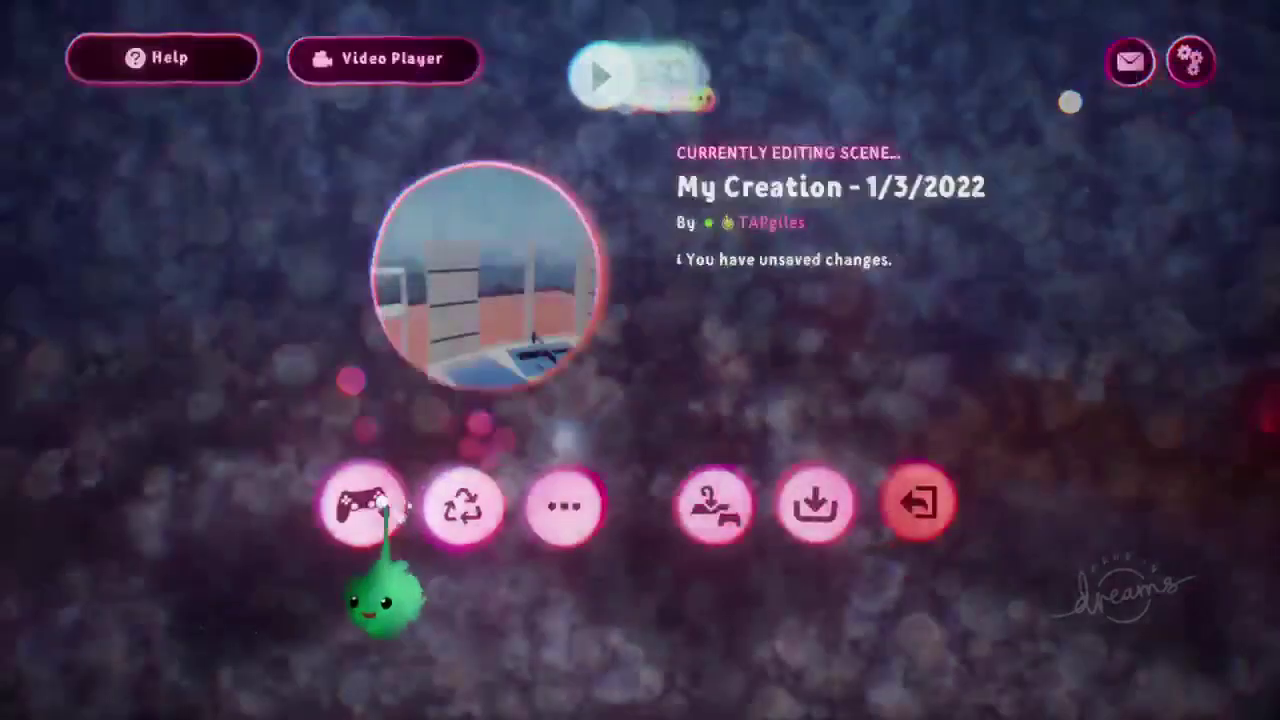
{"action": "left_click", "coordinate": [380, 508]}
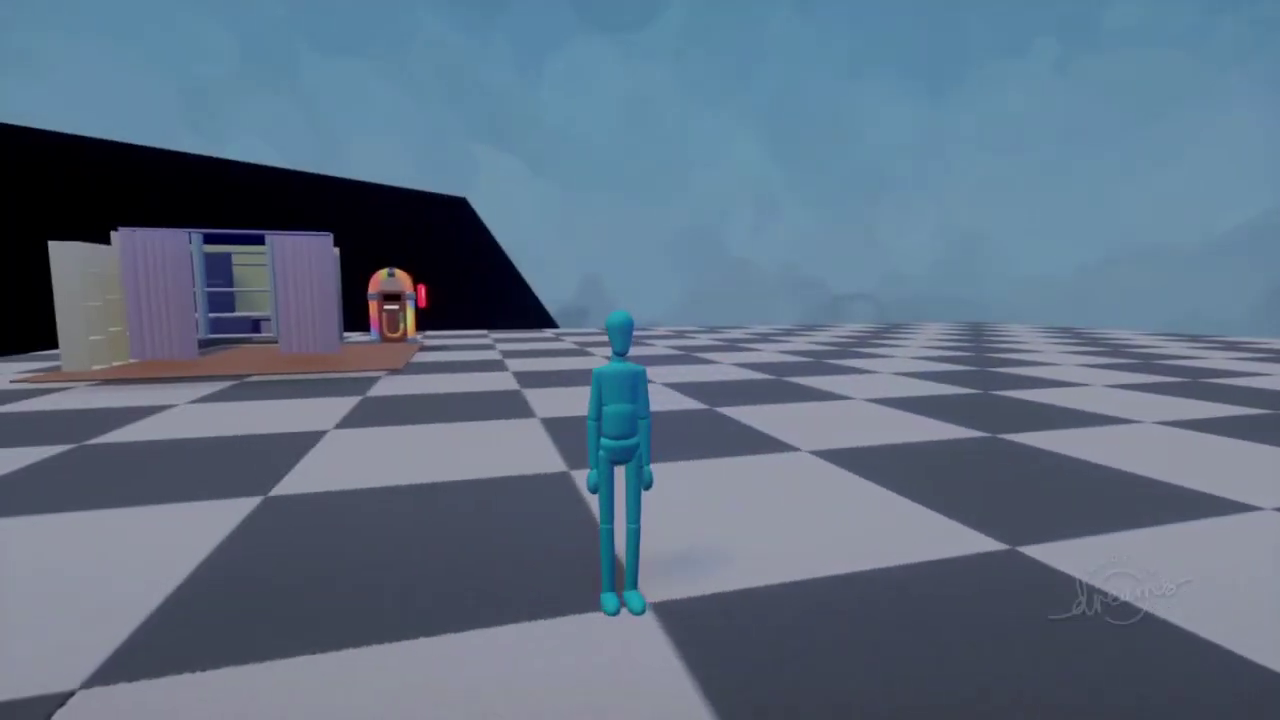
{"action": "key", "text": "Escape"}
{"action": "left_click", "coordinate": [316, 503]}
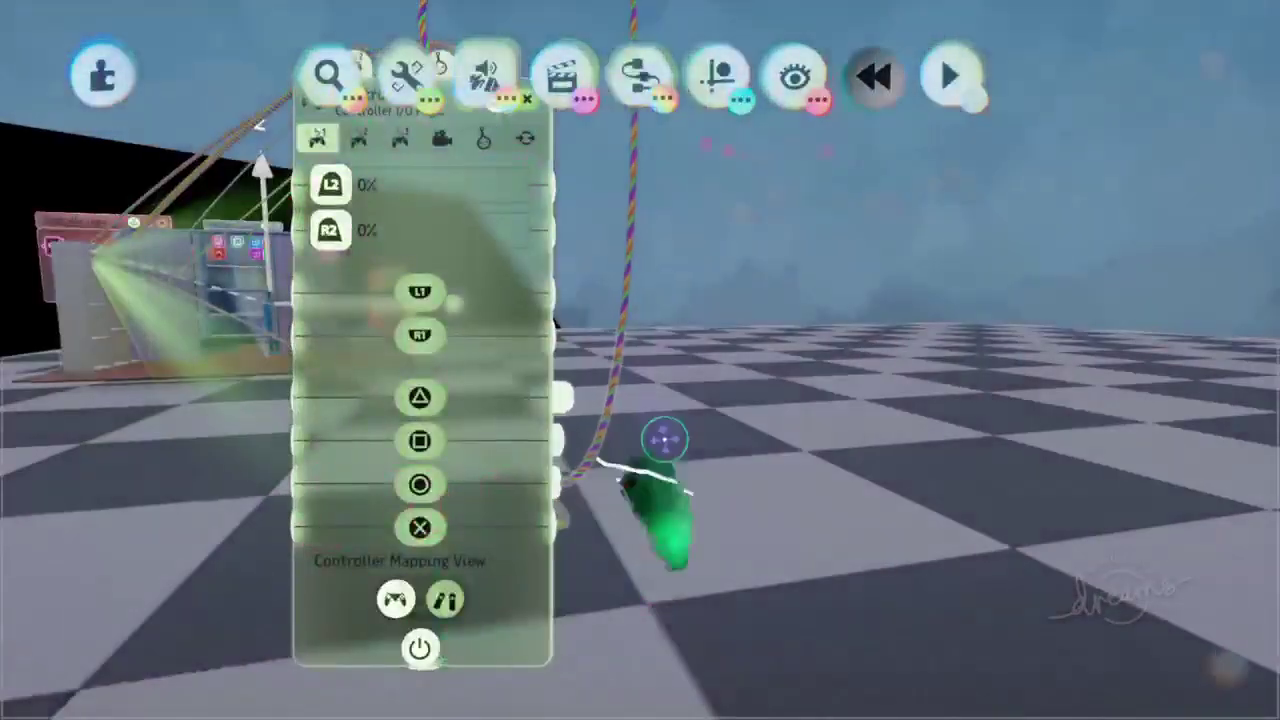
In the Controller Sensor's Camera Properties, set the camera distance to 11.9 m, the tilt to 29° and the field of view to 10°
{"action": "middle_click_drag", "start_coordinate": [486, 529], "coordinate": [1194, 443]}
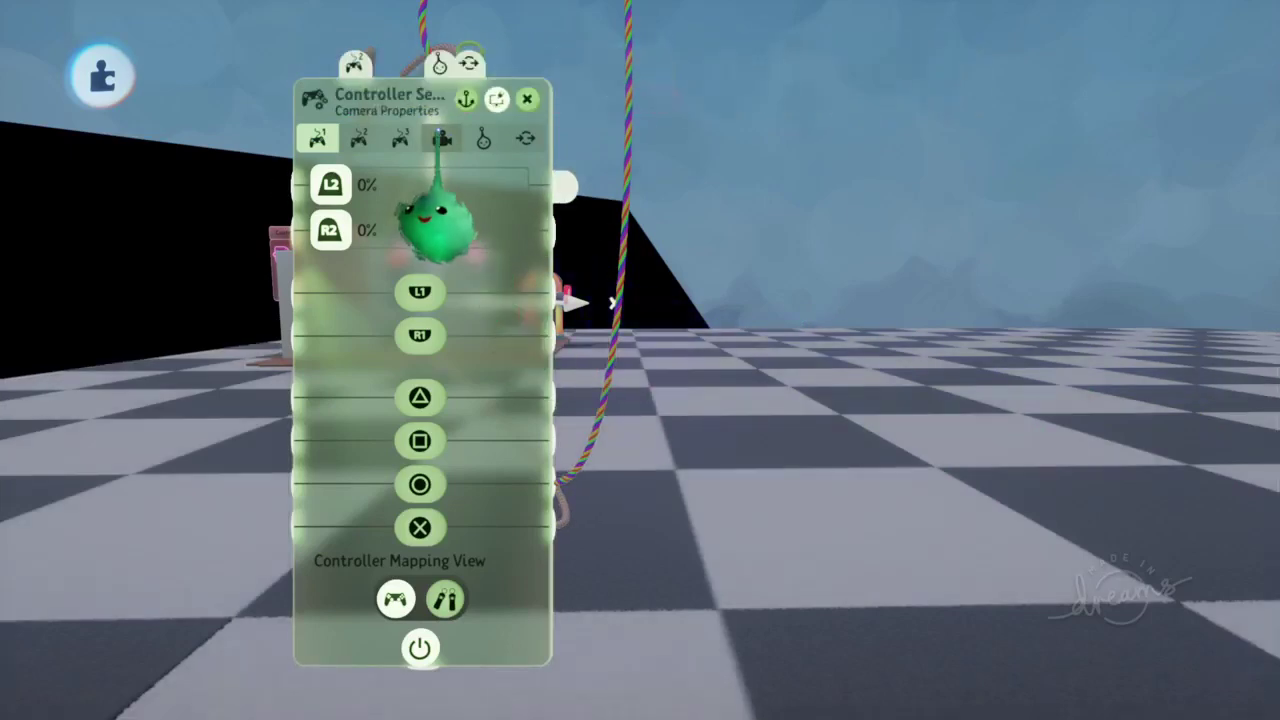
{"action": "mouse_move", "coordinate": [445, 149]}
{"action": "left_mouse_down"}
{"action": "mouse_move", "coordinate": [447, 164]}
{"action": "mouse_move", "coordinate": [456, 142]}
{"action": "left_mouse_up"}
{"action": "left_click", "coordinate": [455, 142]}
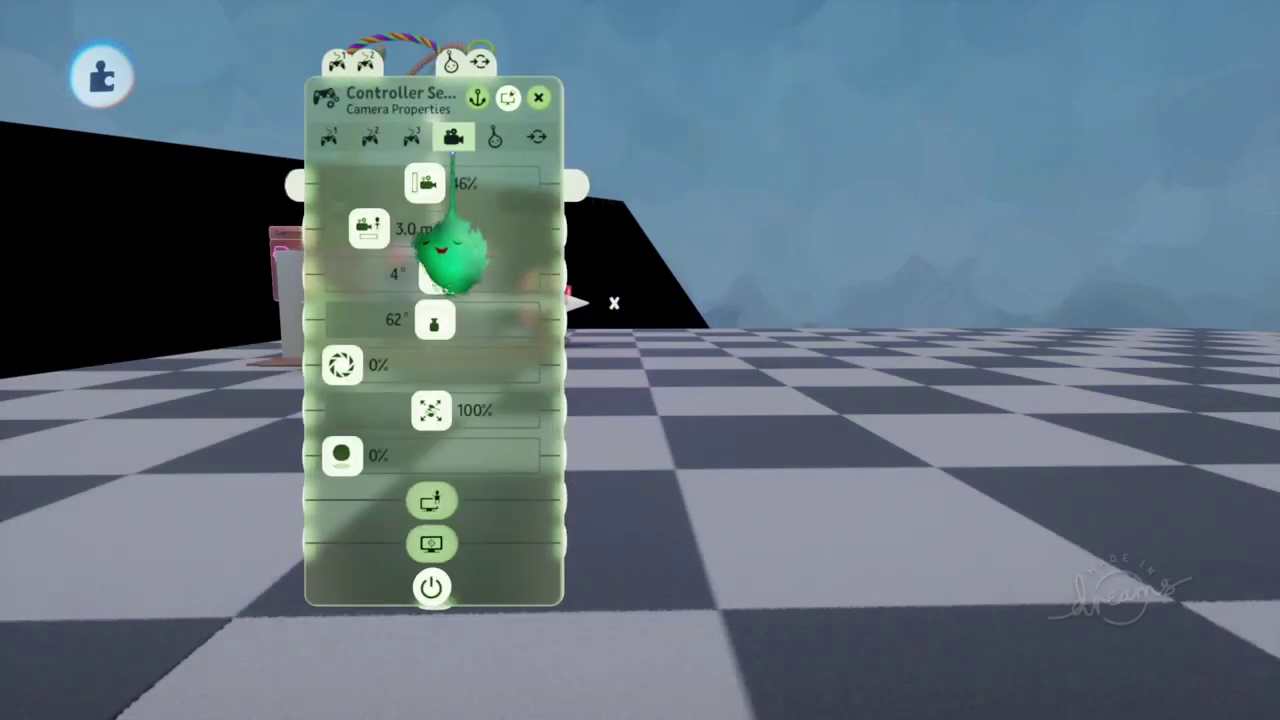
{"action": "middle_click_drag", "start_coordinate": [640, 580], "coordinate": [500, 488]}
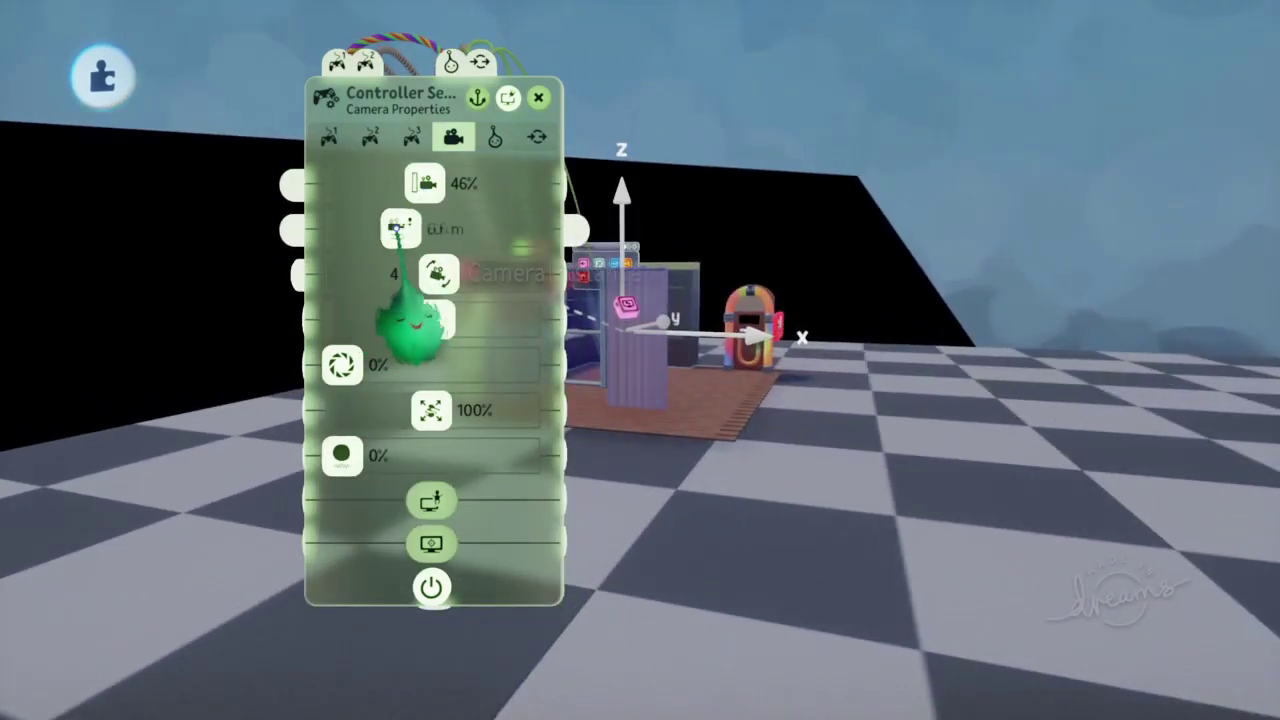
{"action": "left_click_drag", "start_coordinate": [441, 229], "coordinate": [448, 230]}
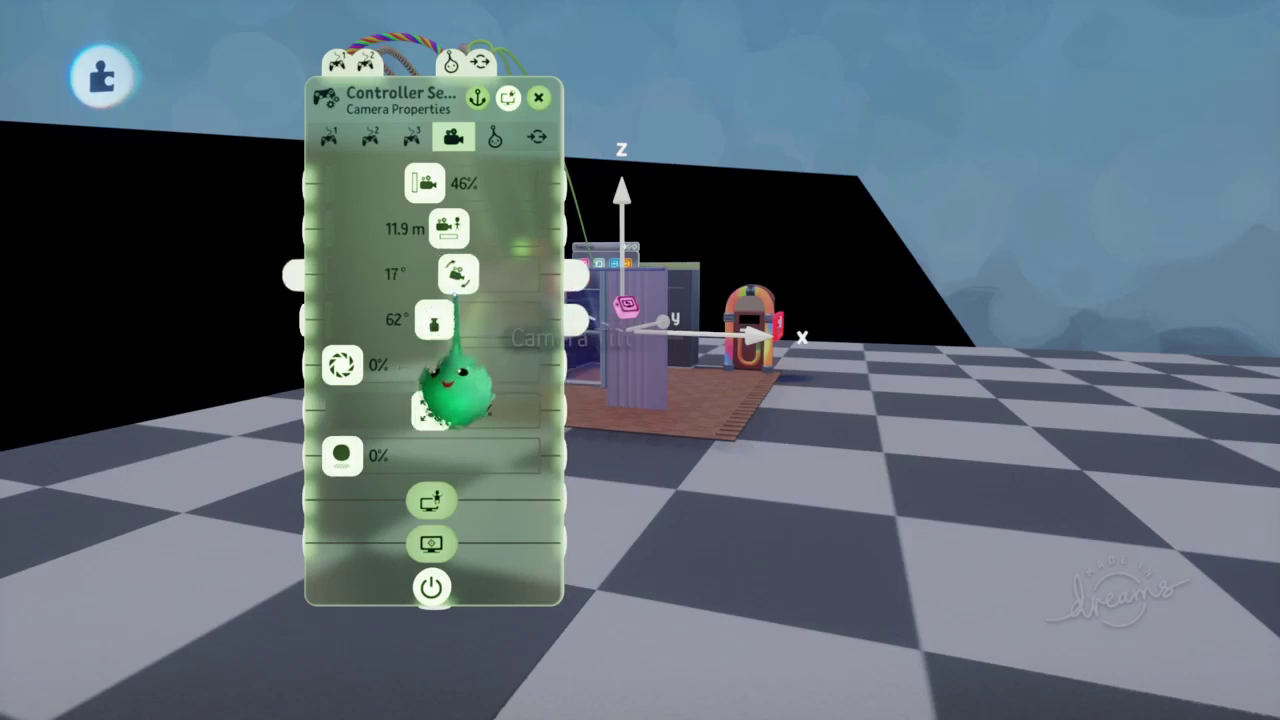
{"action": "middle_click_drag", "start_coordinate": [560, 334], "coordinate": [740, 397]}
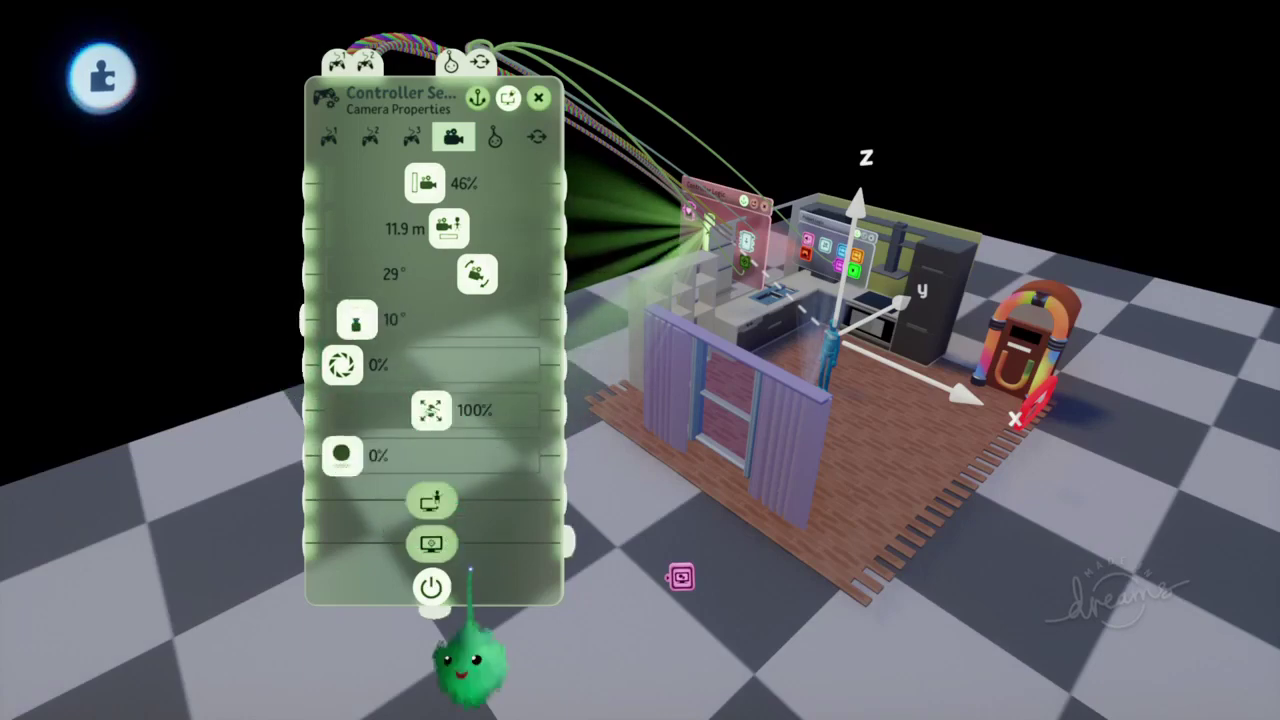
Increase the puppet camera's distance to 100 m, playtest the isometric follow view, and return to edit mode
{"action": "key", "text": "Escape"}
{"action": "left_click", "coordinate": [360, 503]}
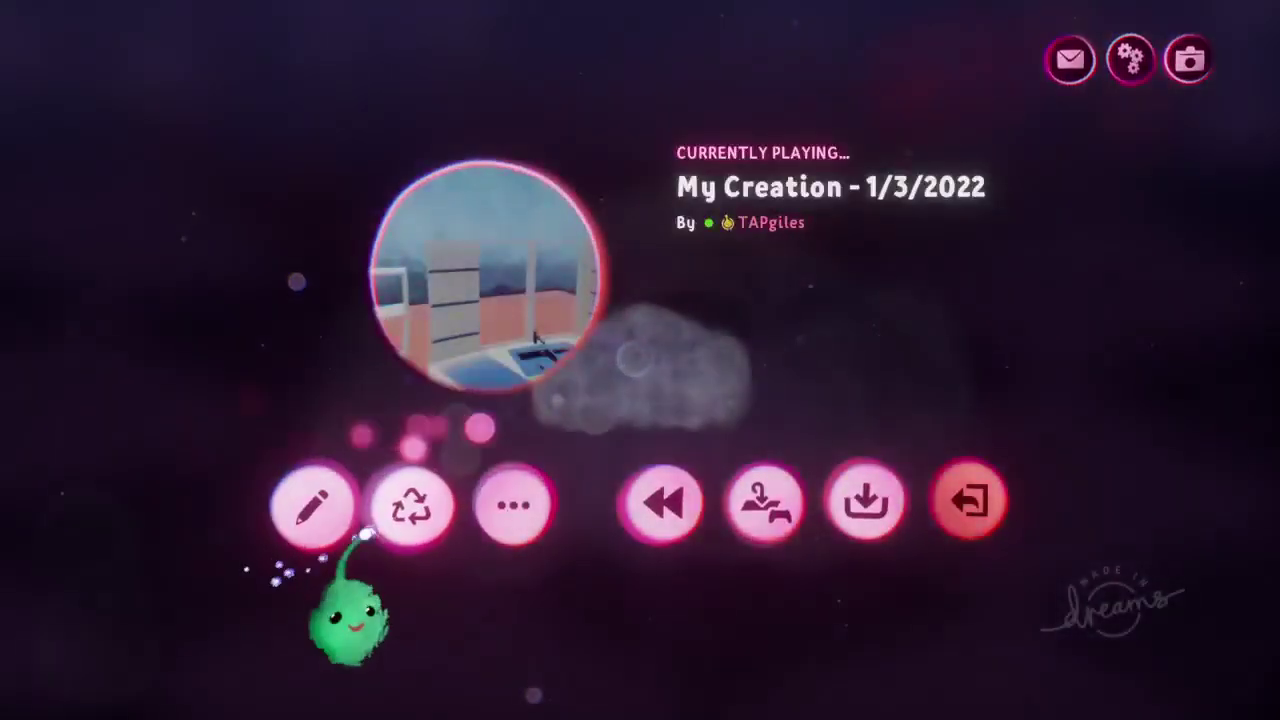
{"action": "left_click", "coordinate": [312, 506]}
{"action": "key", "text": "Left"}
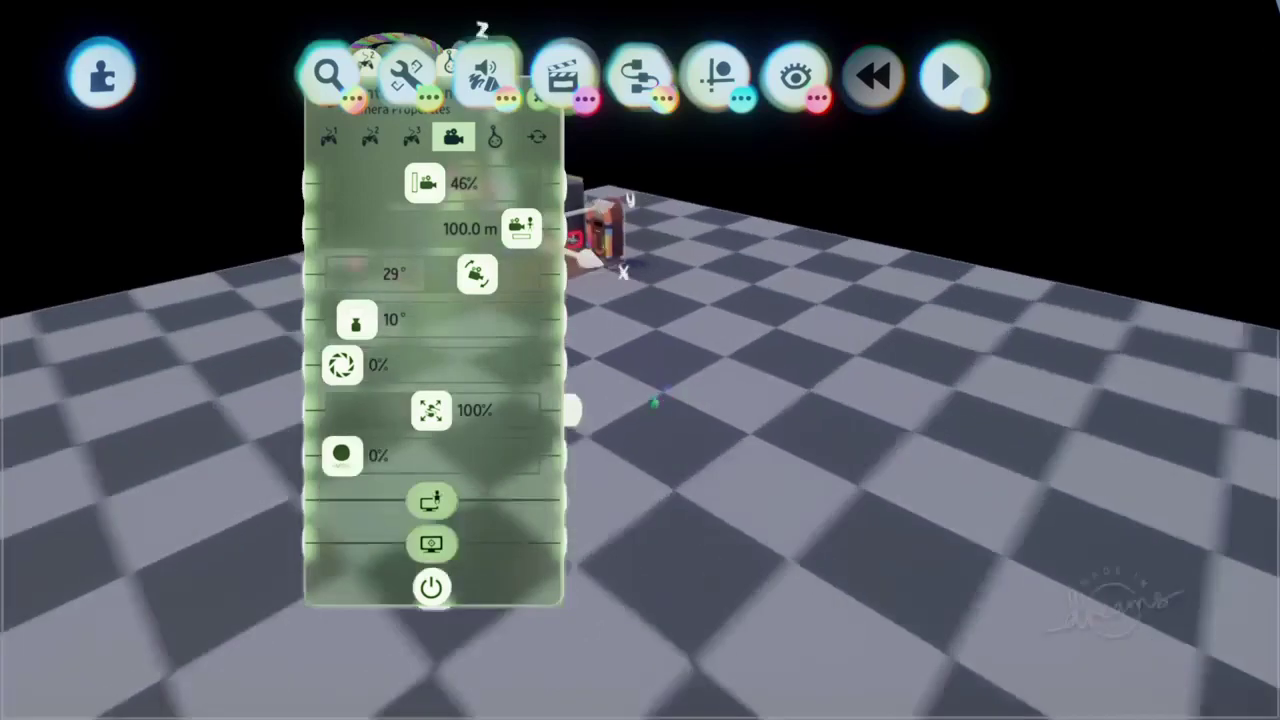
Move the Controller Sensor's settings aside and place a Camera Pointer gadget on the floor beside the kitchen set
{"action": "left_click_drag", "start_coordinate": [466, 362], "coordinate": [144, 304]}
{"action": "middle_click_drag", "start_coordinate": [633, 547], "coordinate": [606, 342]}
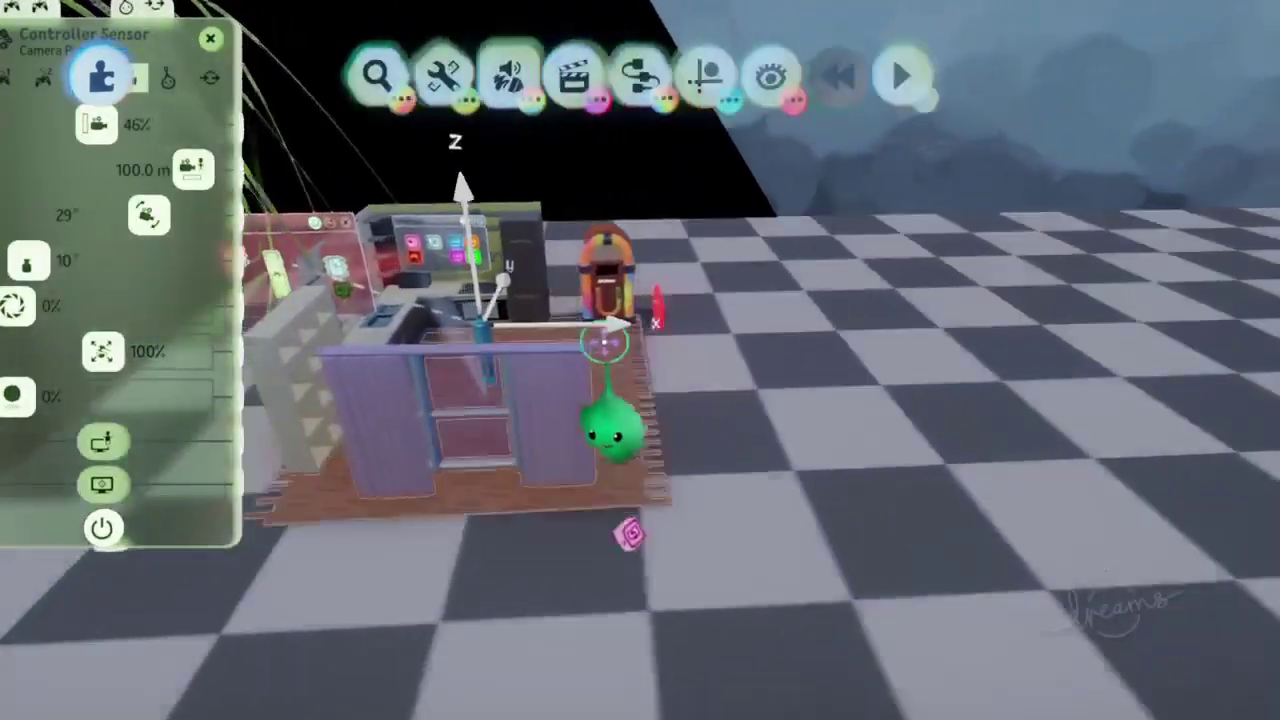
{"action": "left_click", "coordinate": [642, 80]}
{"action": "left_click_drag", "start_coordinate": [635, 162], "coordinate": [714, 195]}
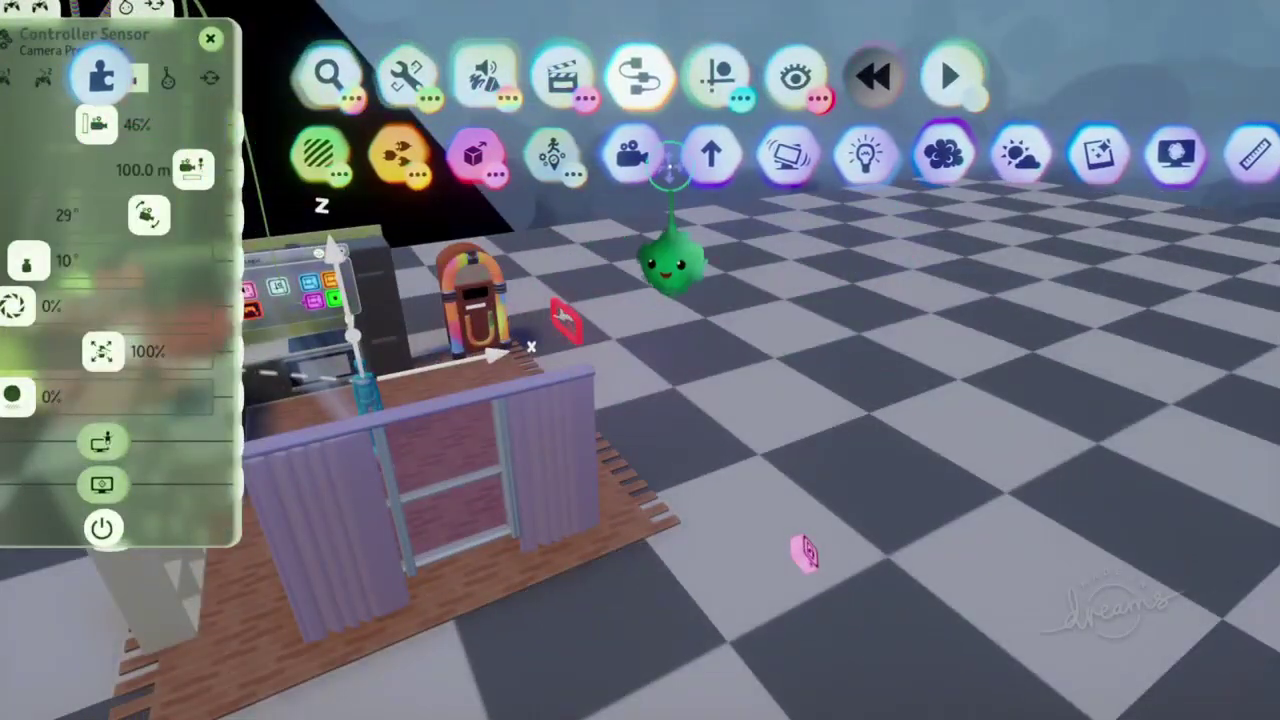
{"action": "left_click", "coordinate": [704, 162]}
{"action": "left_click", "coordinate": [771, 408]}
{"action": "mouse_move", "coordinate": [771, 408]}
{"action": "middle_mouse_down"}
{"action": "mouse_move", "coordinate": [734, 416]}
{"action": "mouse_move", "coordinate": [797, 446]}
{"action": "mouse_move", "coordinate": [759, 492]}
{"action": "mouse_move", "coordinate": [751, 412]}
{"action": "middle_mouse_up"}
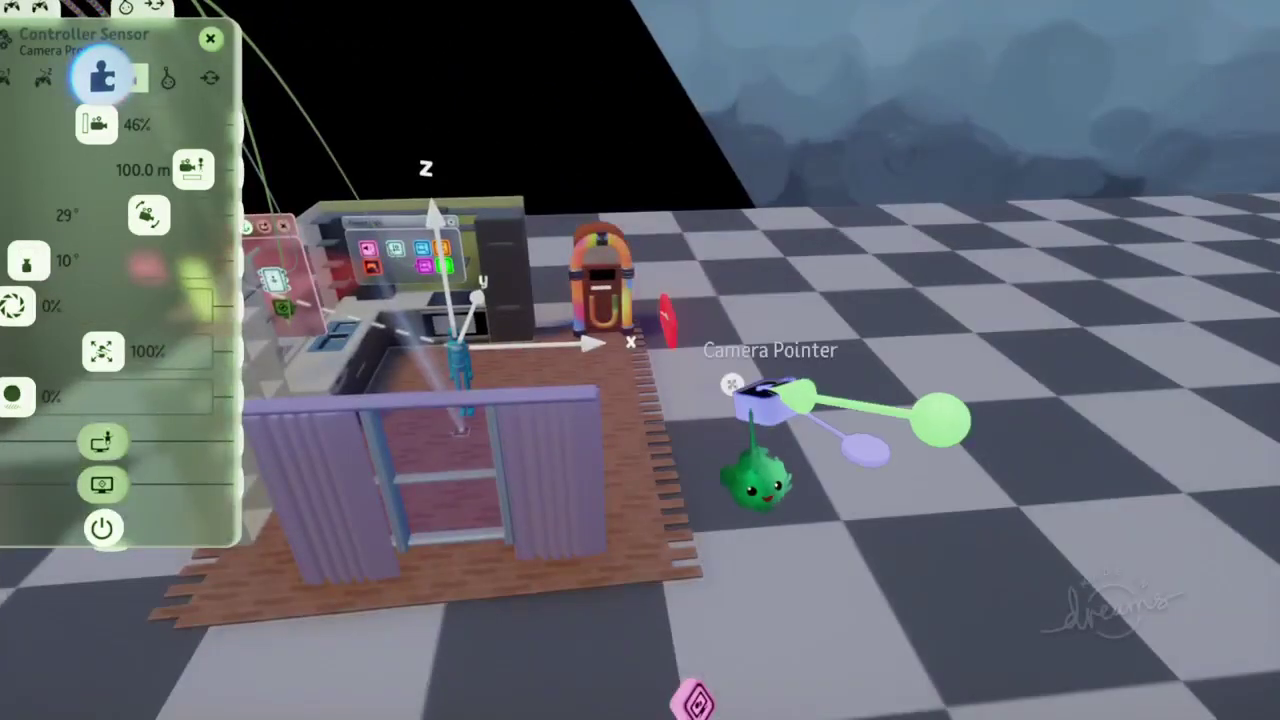